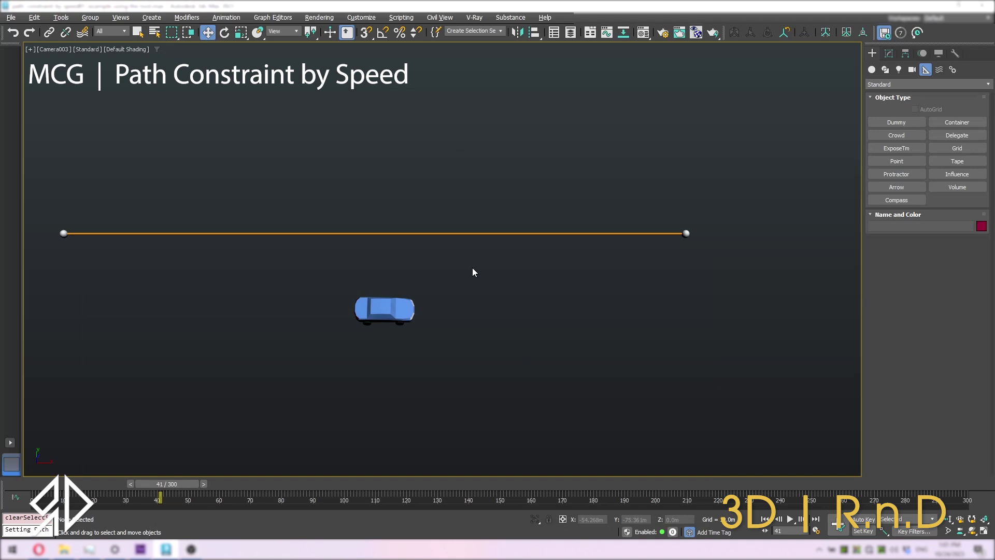
Constrain the blue car to the orange line with a Path Constraint
left_click_drag(471, 267, 335, 354)
left_click_drag(273, 384, 274, 384)
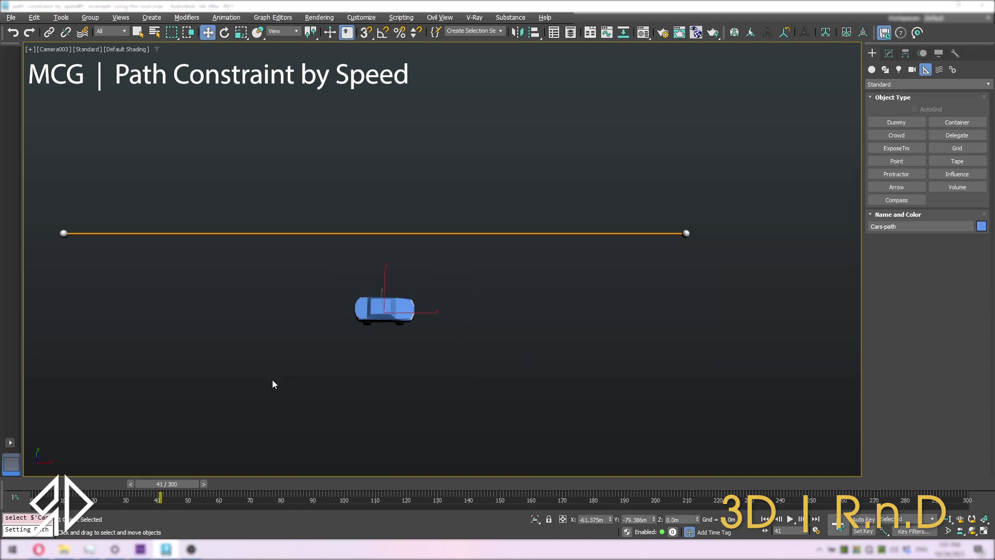
left_click(224, 19)
mouse_move(243, 75)
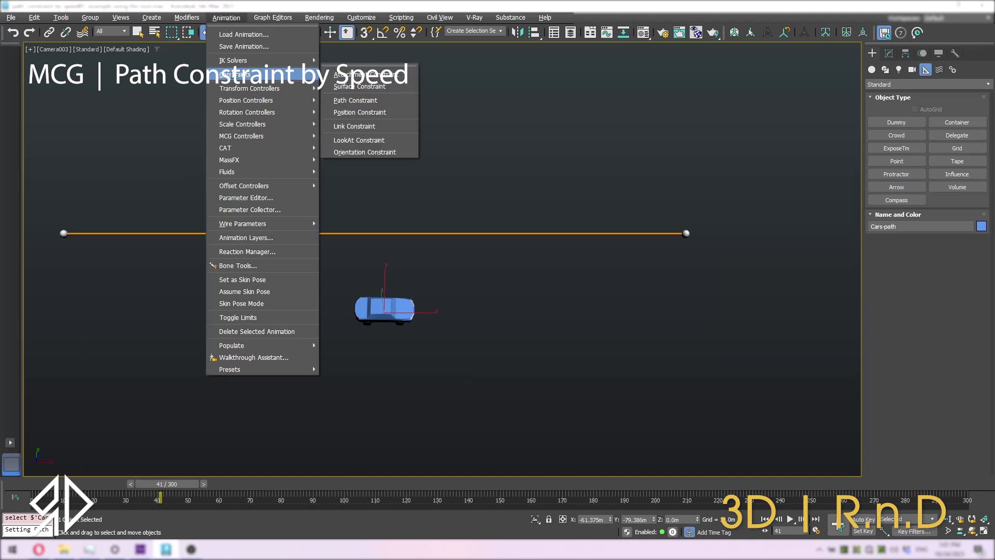
left_click(344, 101)
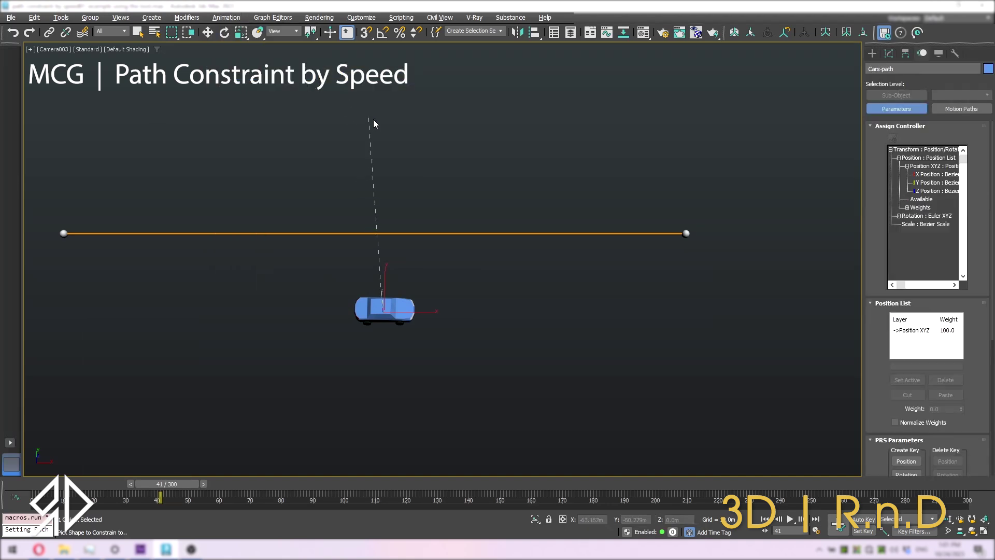
left_click(563, 234)
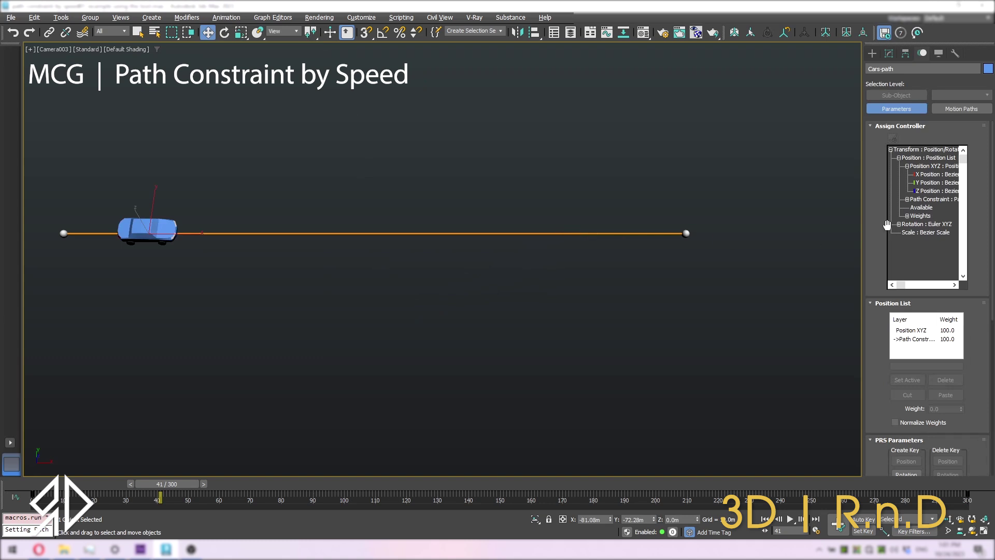
Assign the _3DRnD_Path_Constraint_by_Speed float controller to the Percent track of the car's path constraint
left_click(907, 199)
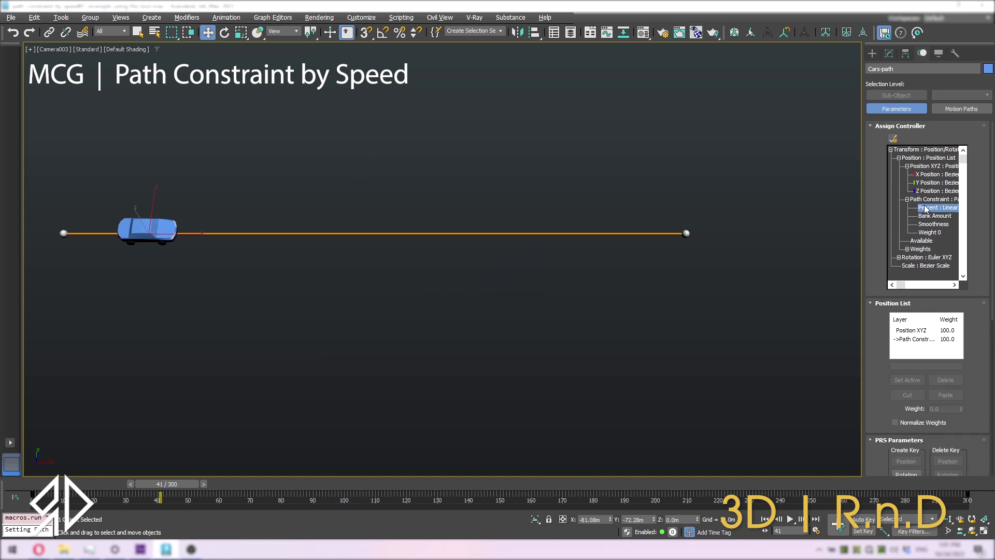
left_click(892, 140)
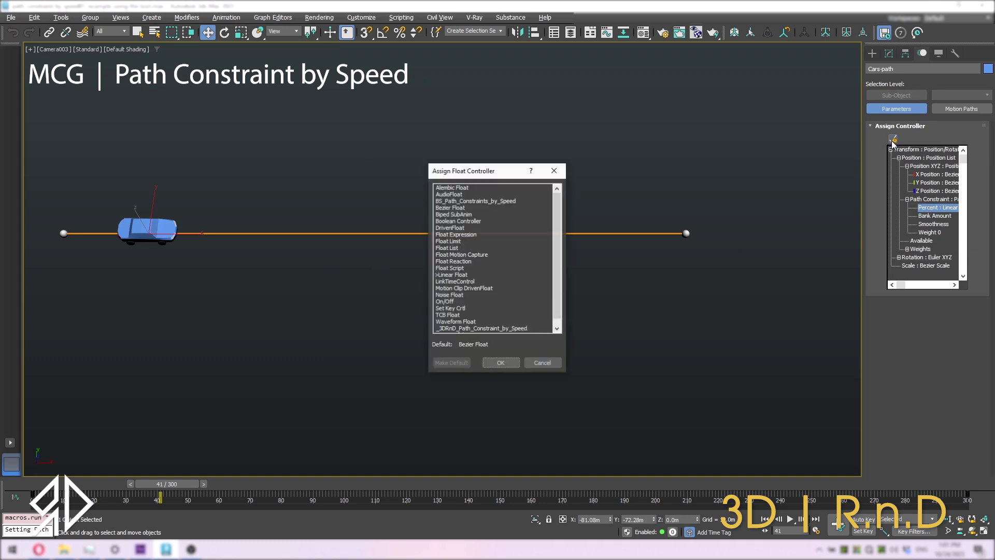
left_click(471, 329)
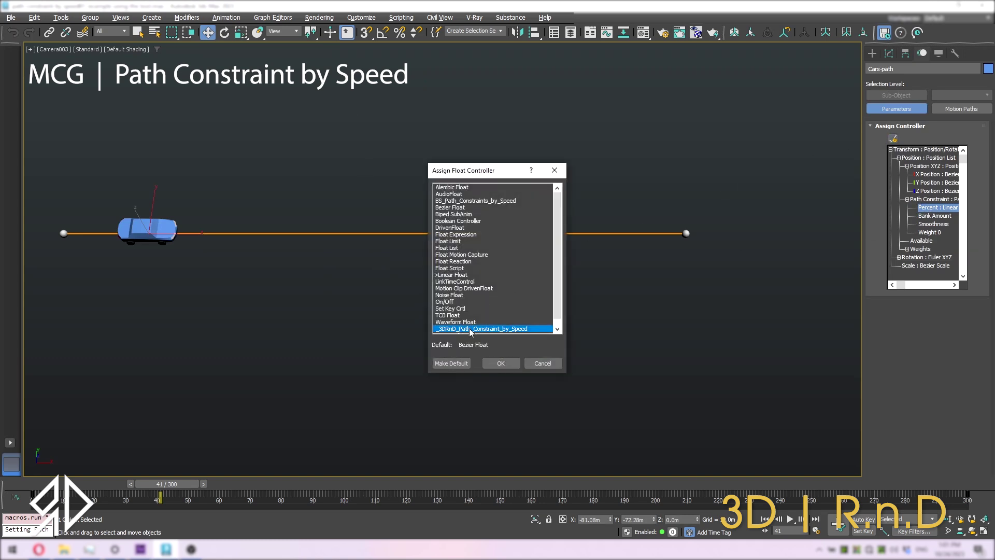
left_click(501, 362)
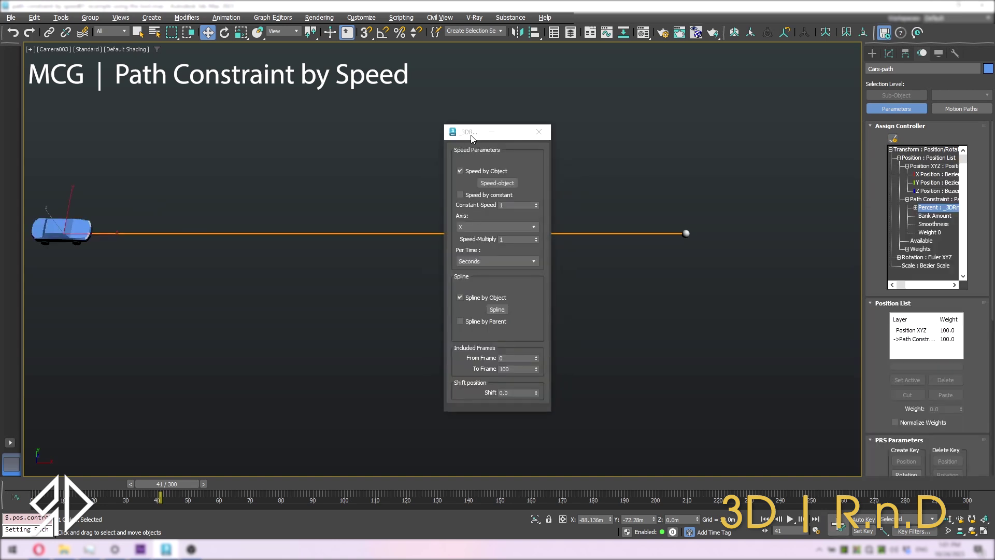
Switch the controller to Speed by constant, with Constant-Speed 300 and Per Time in Minutes
left_click_drag(471, 137, 755, 133)
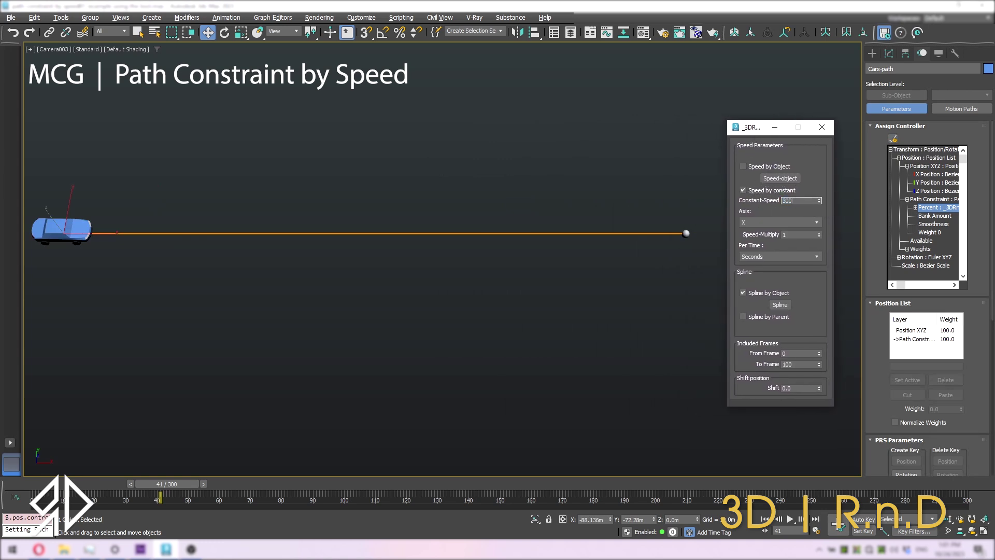
left_click(772, 256)
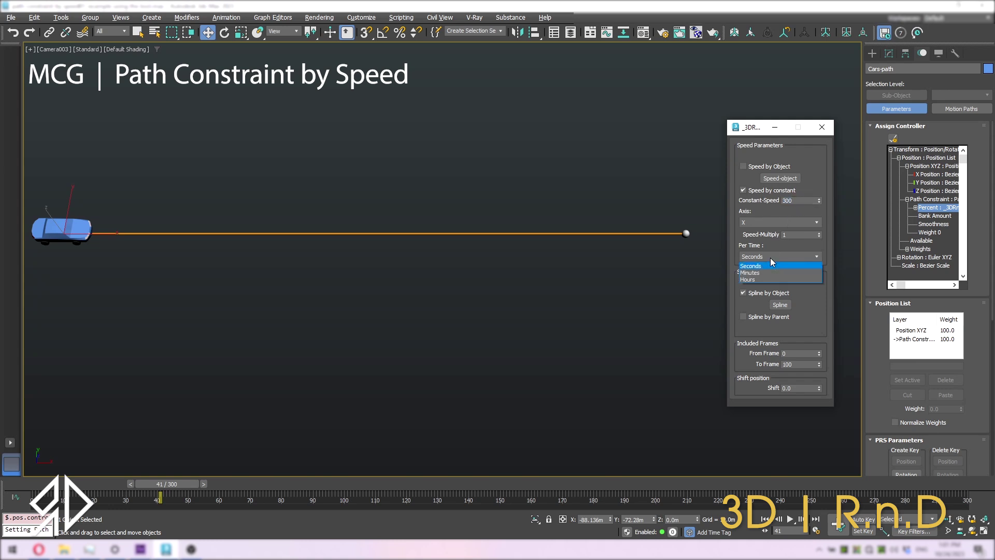
left_click(765, 272)
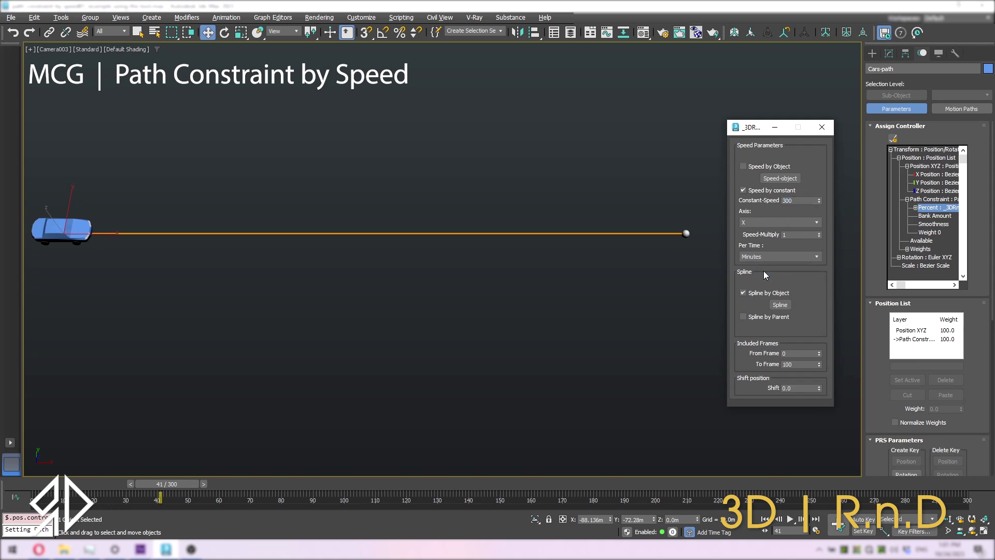
Assign the orange line as the controller's spline and set To Frame to 300
left_click(782, 306)
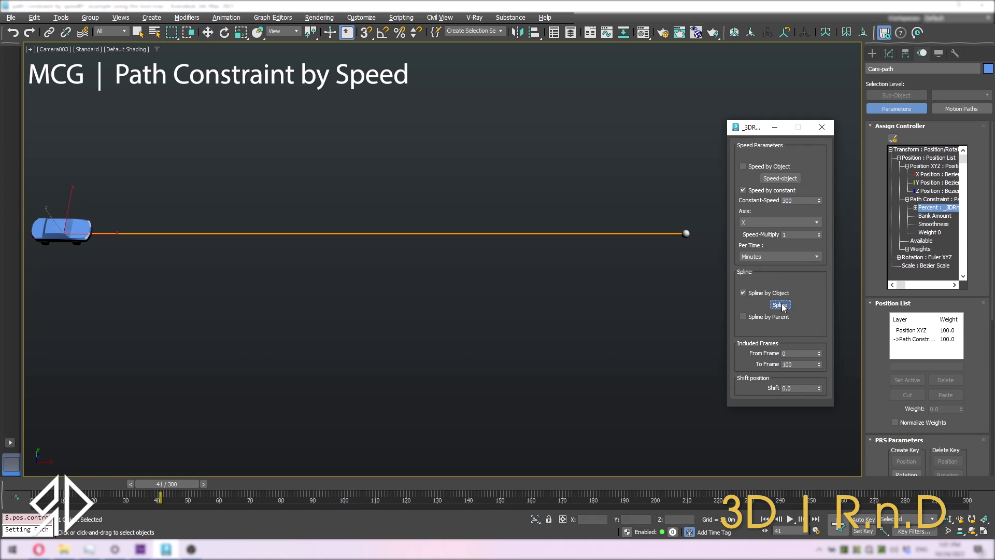
left_click(644, 234)
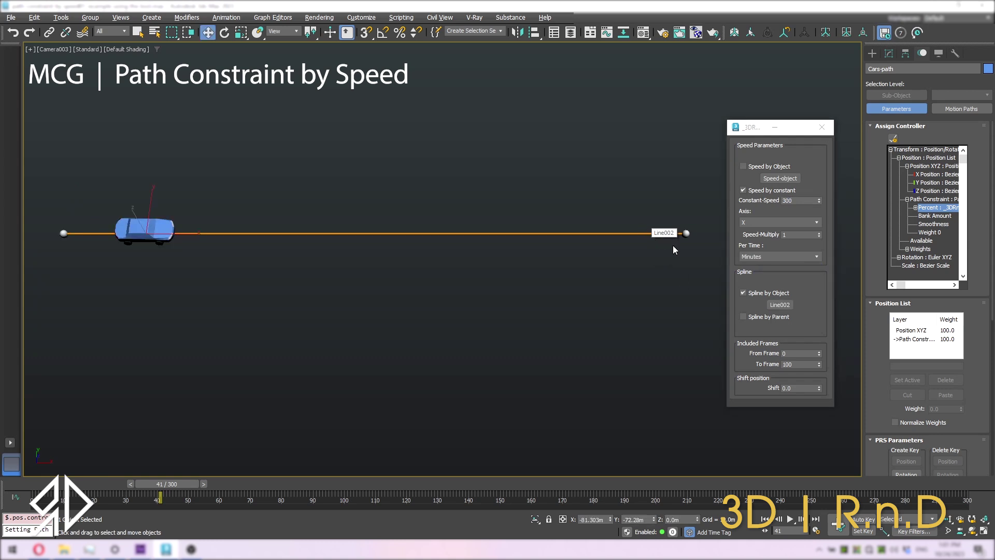
double_click(790, 364)
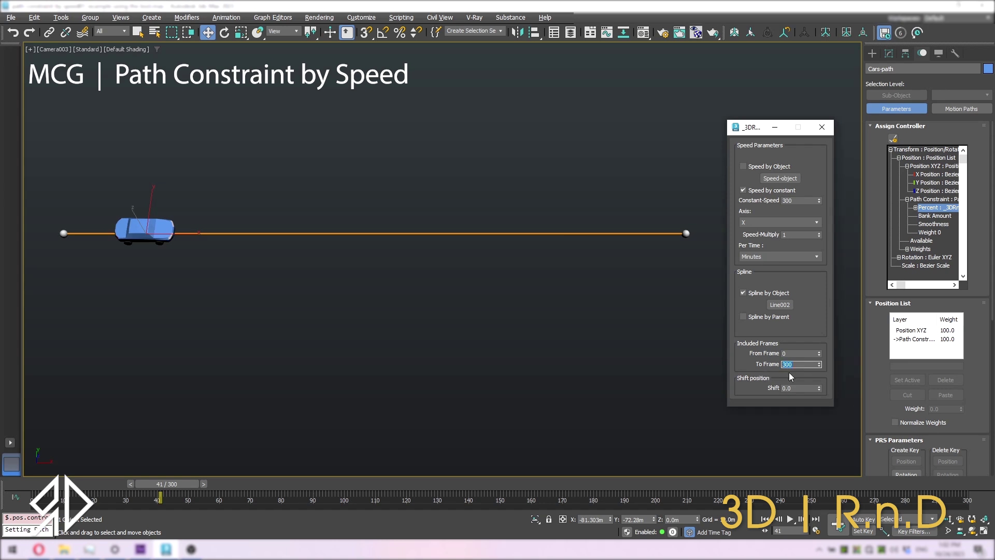
Play the animation from the first frame and try Constant-Speed values of 600 and 100 during playback
left_click(765, 520)
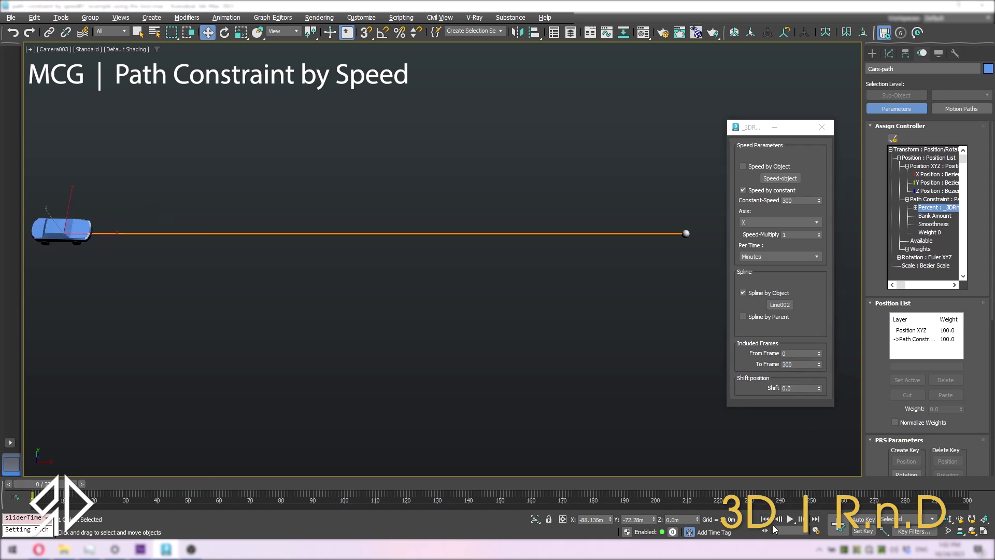
left_click(790, 520)
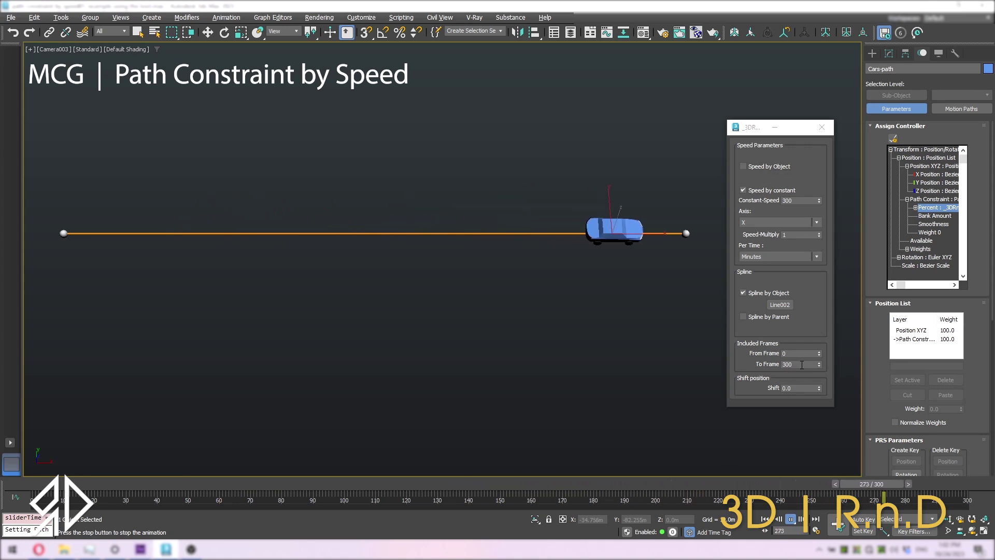
double_click(798, 200)
type("600")
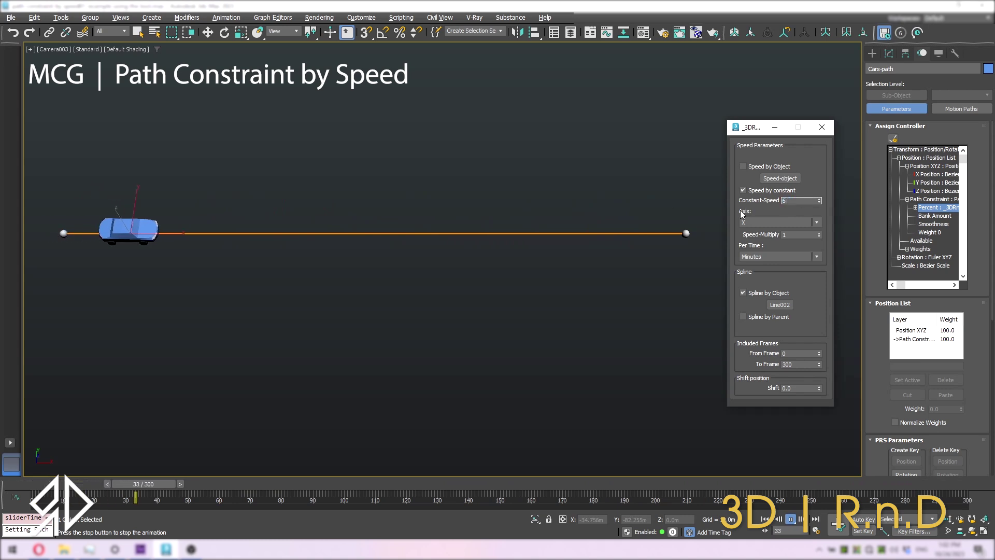
key("Return")
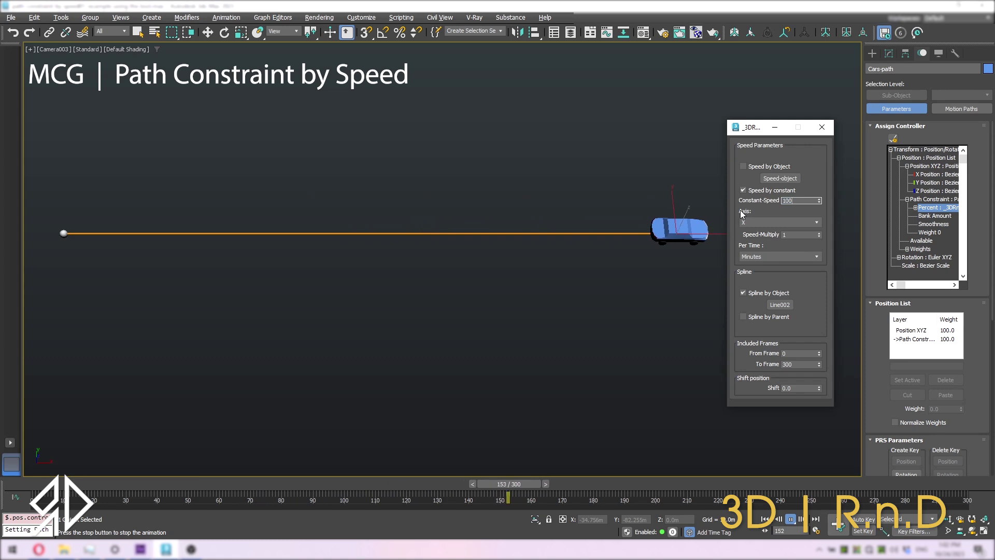
type("100")
key("Return")
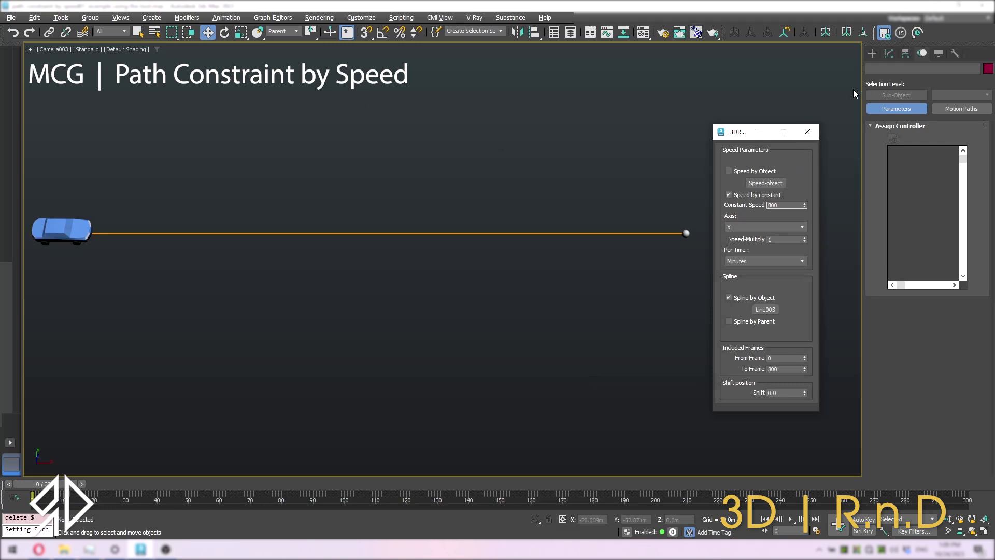
Create a Dummy helper below the orange line and a Point helper beside it
left_click(872, 54)
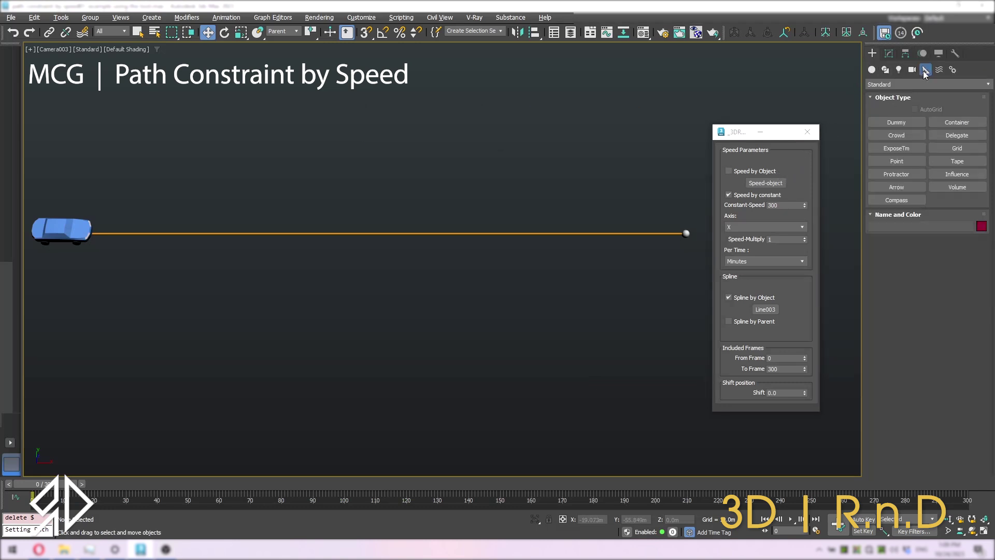
left_click(896, 122)
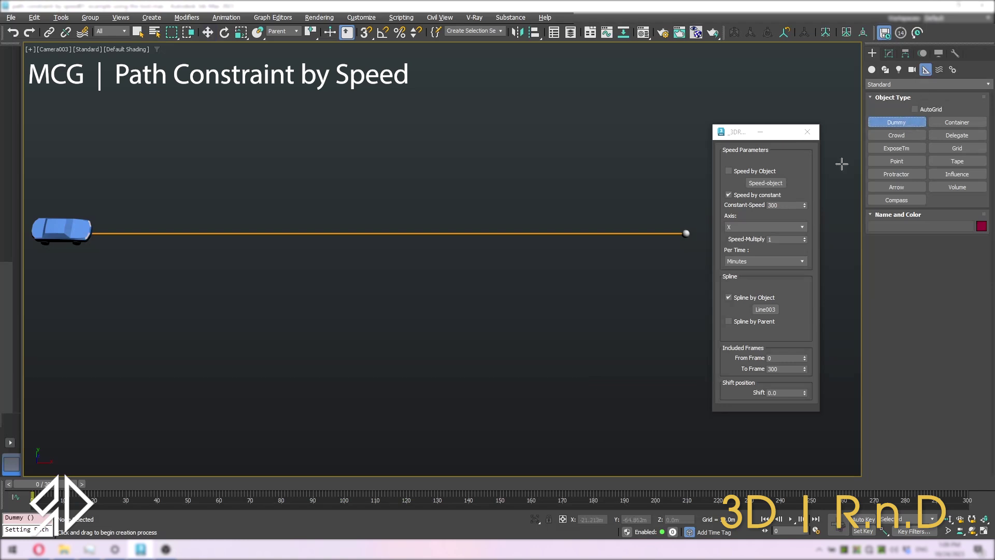
left_click_drag(317, 344, 324, 343)
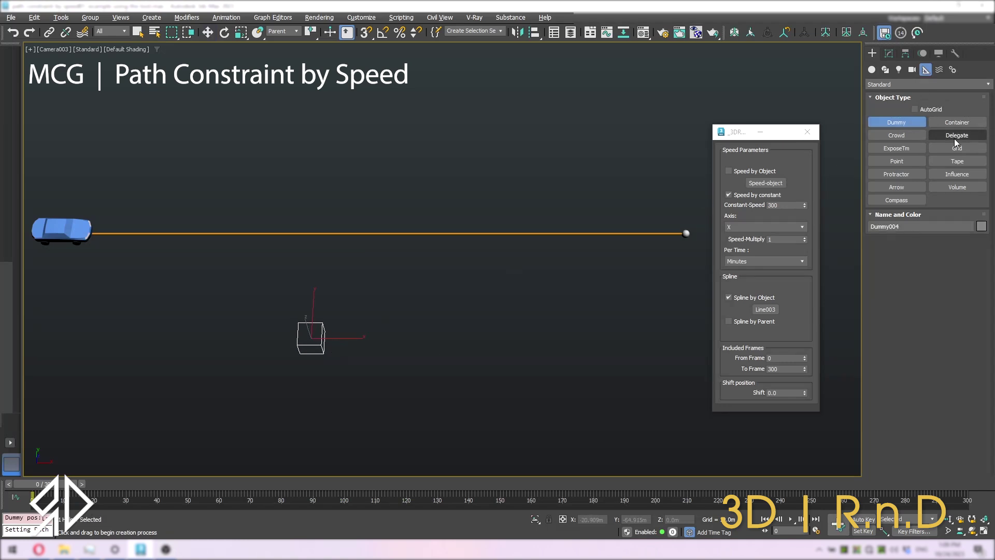
left_click(892, 162)
left_click(369, 340)
right_click(386, 352)
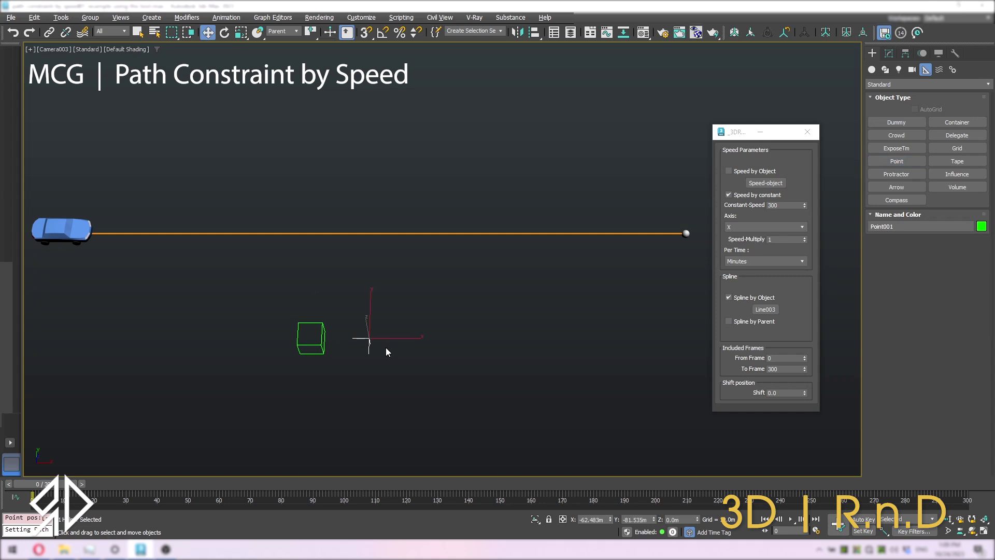
Link the Point helper to the Dummy and set its position relative to the parent to X 3 m, Y 0, Z 0
left_click(49, 32)
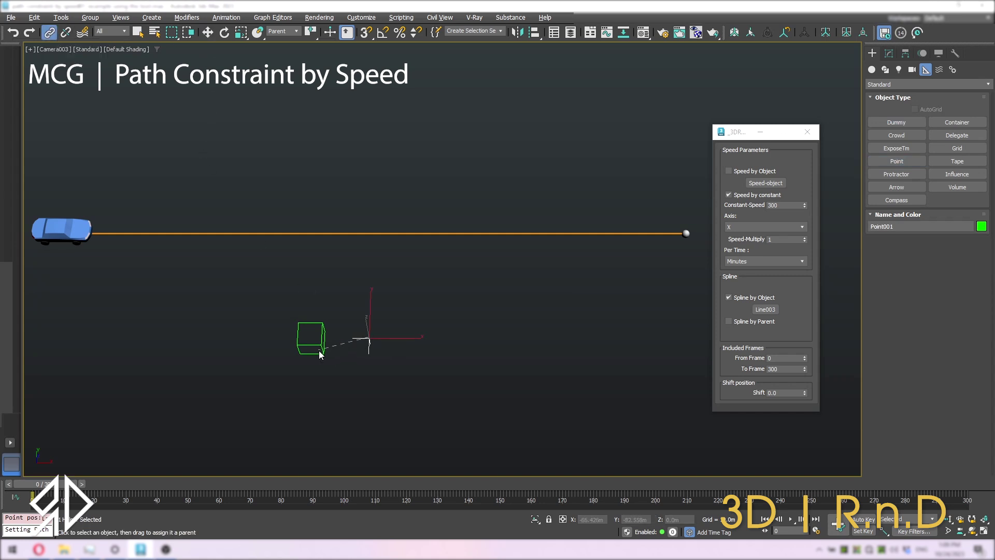
right_click(206, 32)
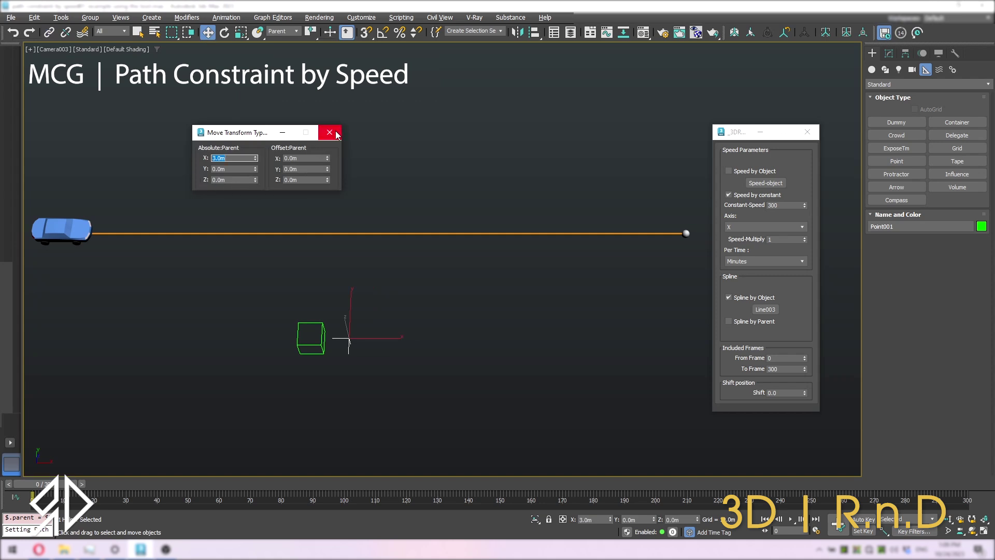
left_click(329, 133)
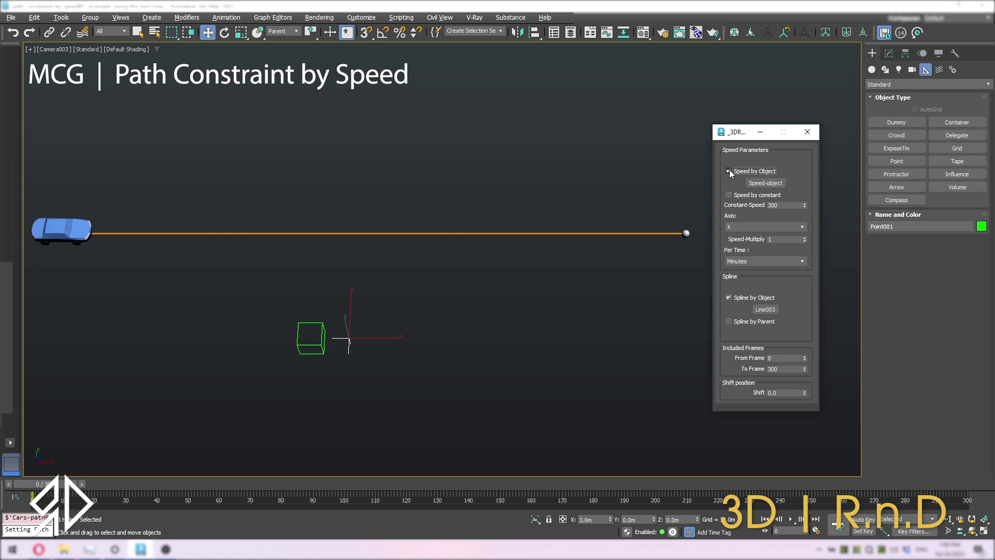
Use Speed by Object with the Point helper as the speed object, and set Speed-Multiply to 100
left_click(761, 184)
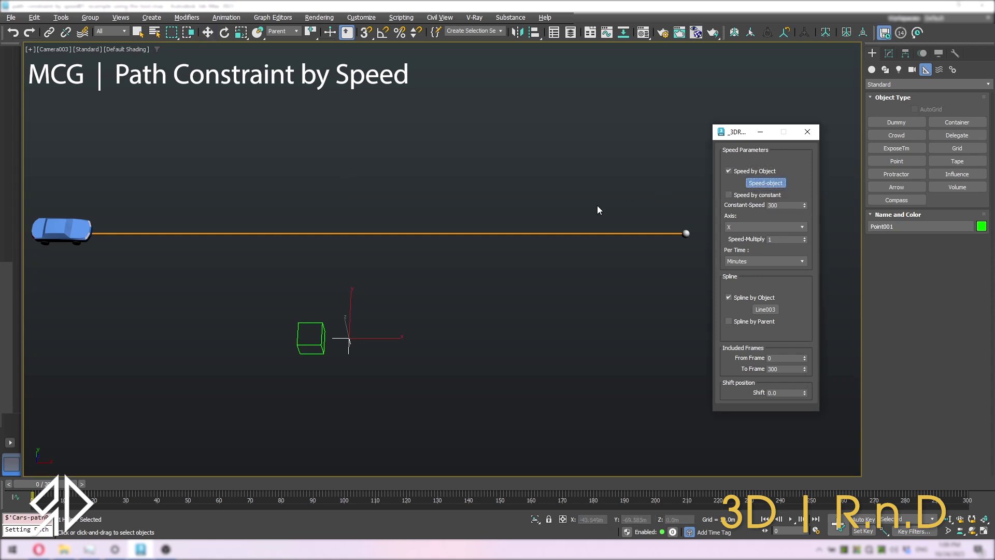
left_click(349, 340)
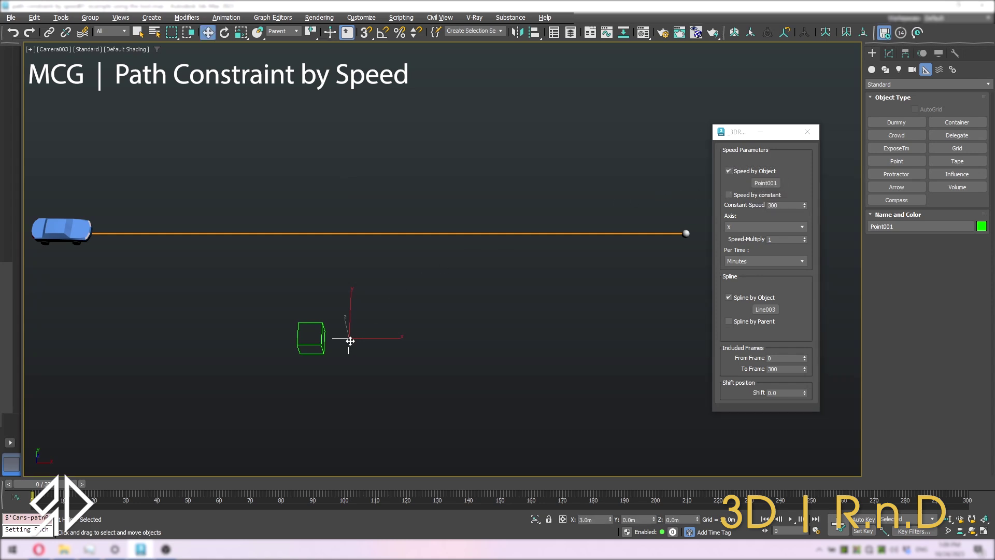
left_click_drag(67, 484, 26, 485)
left_click(782, 240)
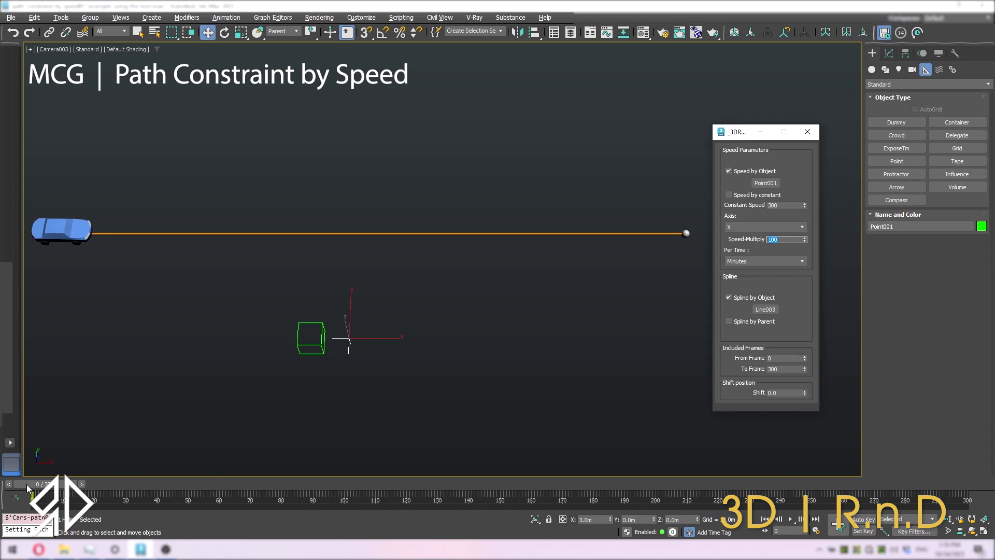
left_click_drag(29, 487, 15, 544)
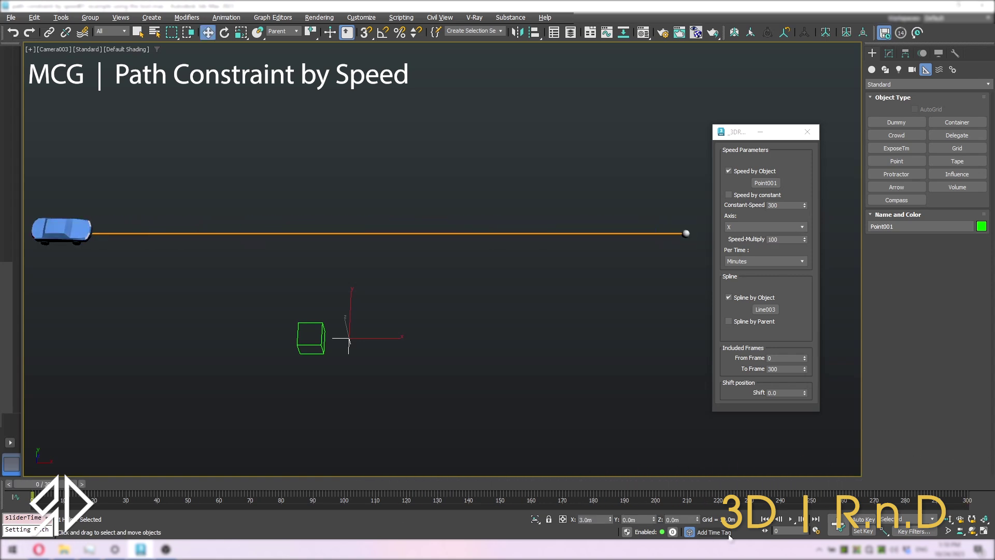
Play the animation while testing Speed-Multiply values of 50 and 200, restore 100, and return to the start of the timeline
left_click(799, 522)
left_click(775, 246)
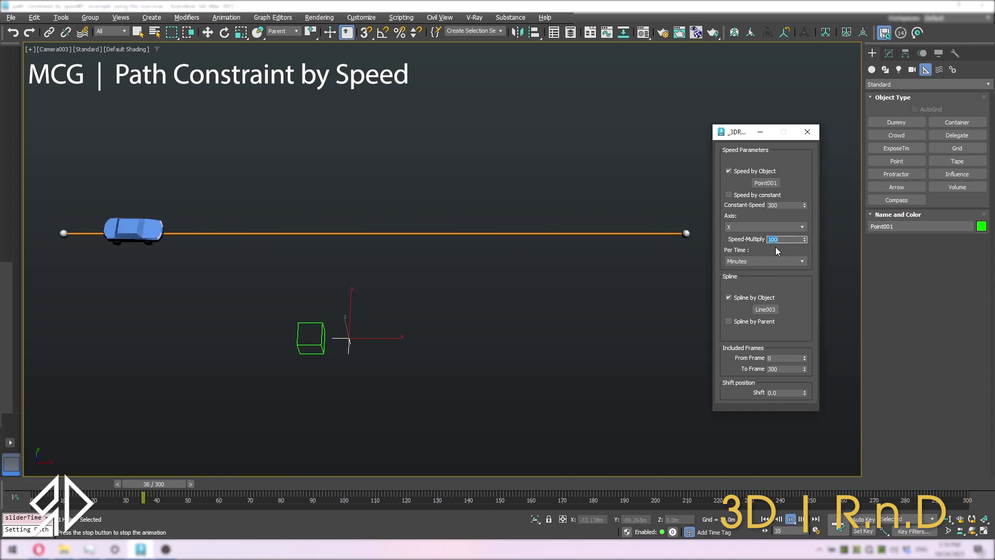
type("50")
key("Return")
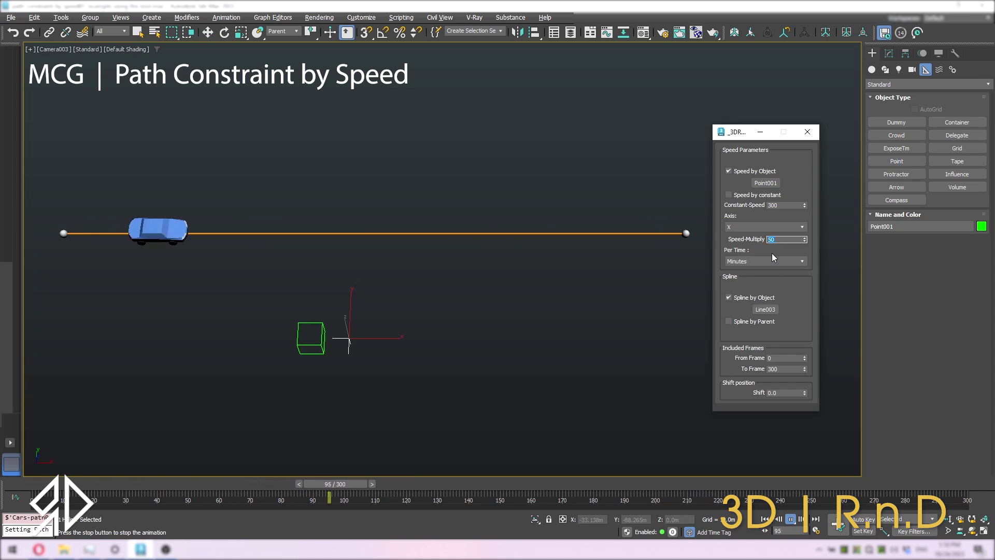
type("200")
key("Return")
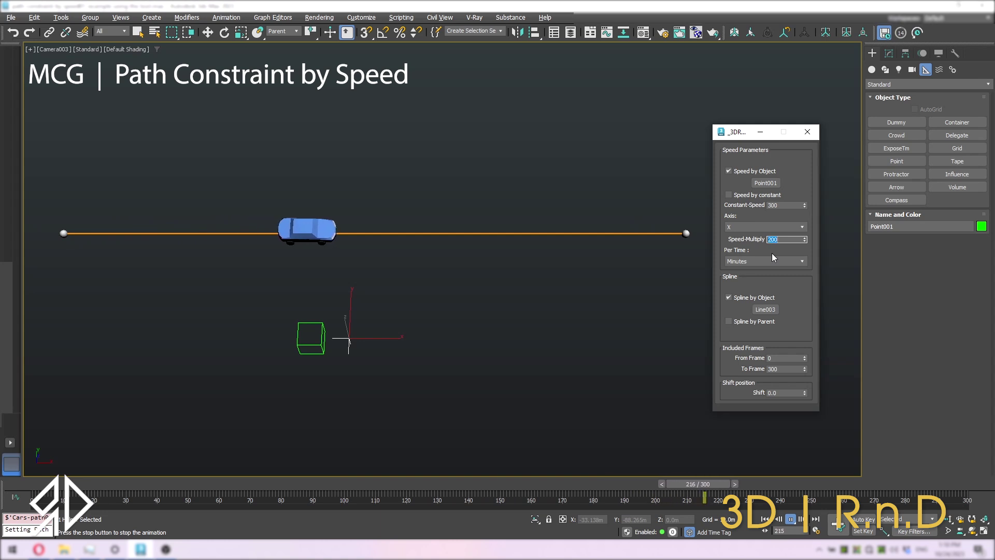
type("100")
key("Return")
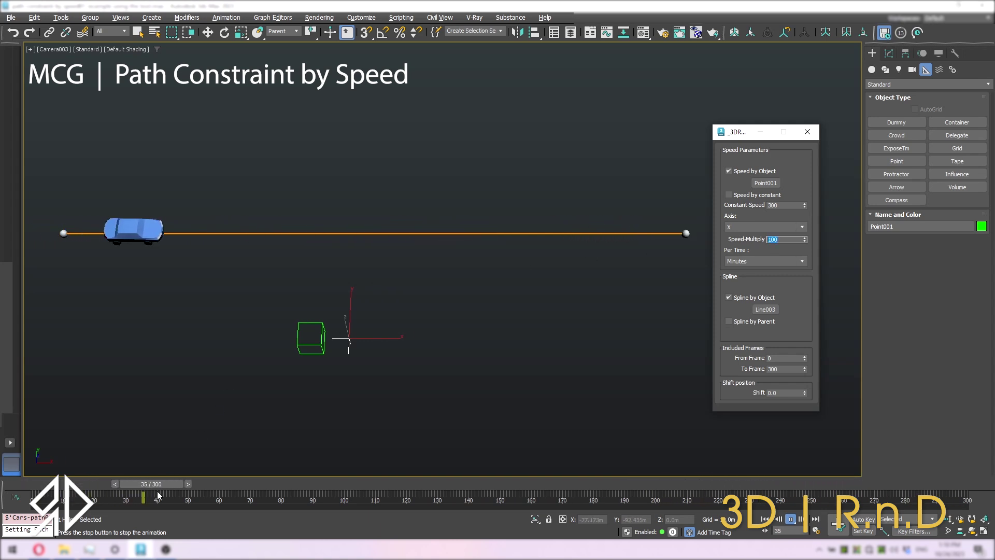
left_click_drag(293, 484, 23, 508)
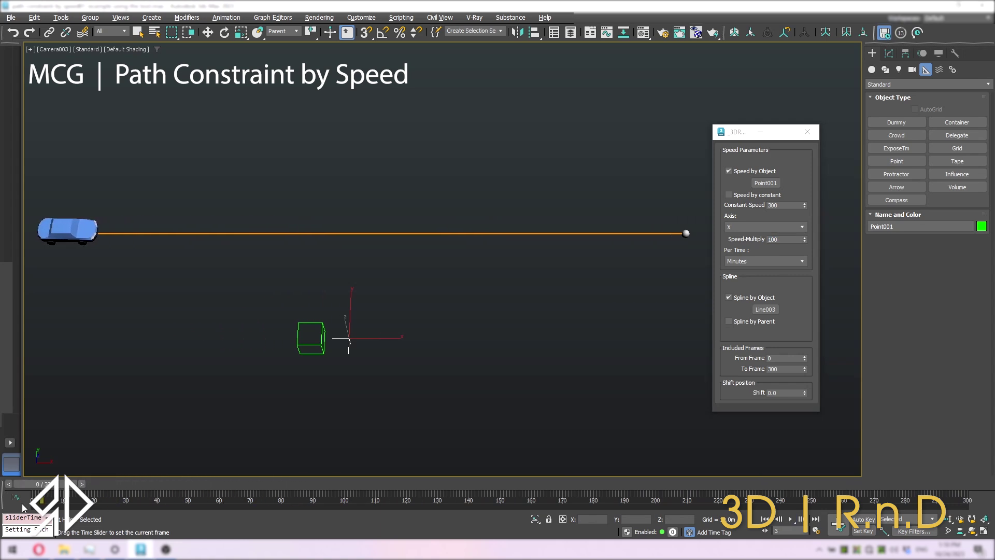
Turn on automatic keyframing and key the Point helper's X position relative to its parent at 0 on frame 0 and 3 m on frame 20
key("w")
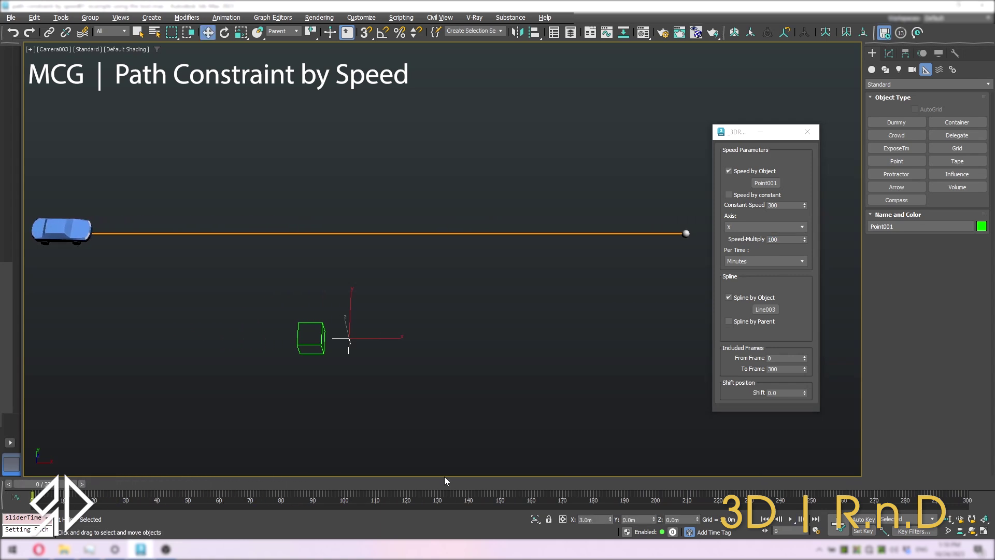
left_click(862, 519)
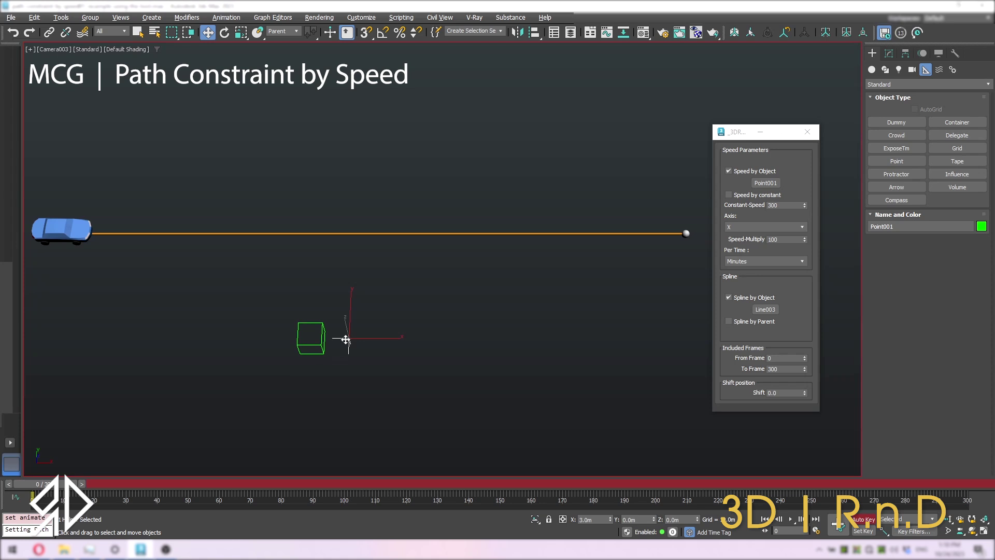
right_click(208, 32)
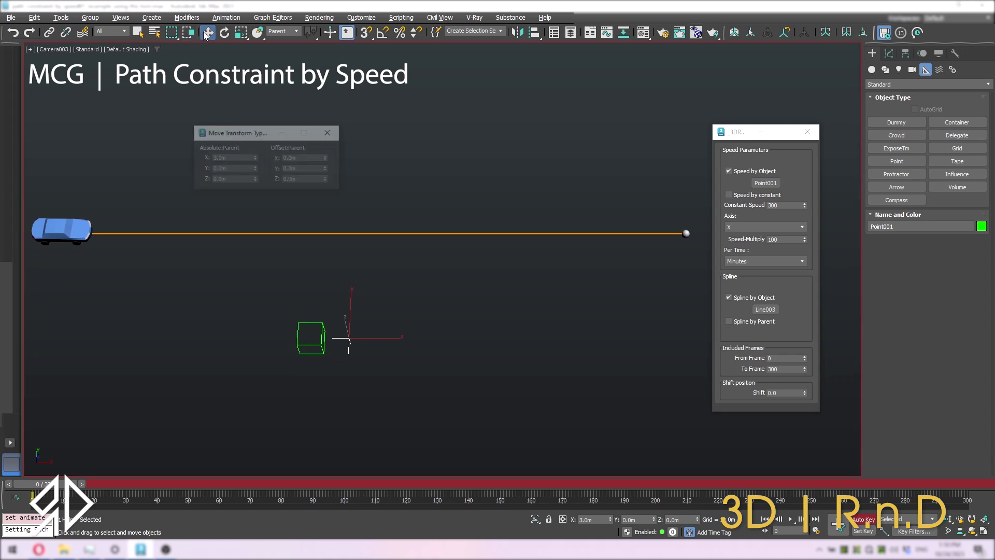
right_click(256, 158)
left_click_drag(59, 488, 120, 495)
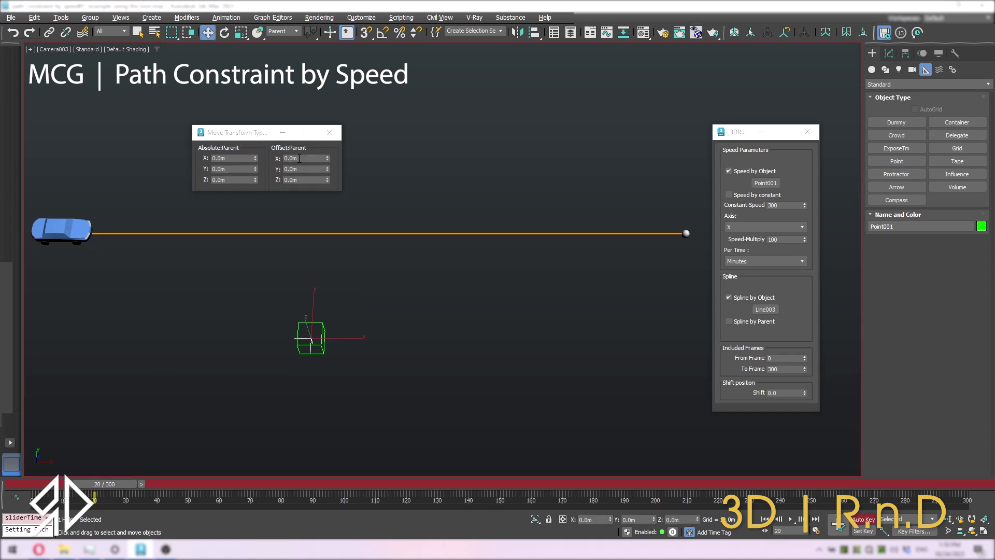
left_click(239, 159)
type("3")
key("Return")
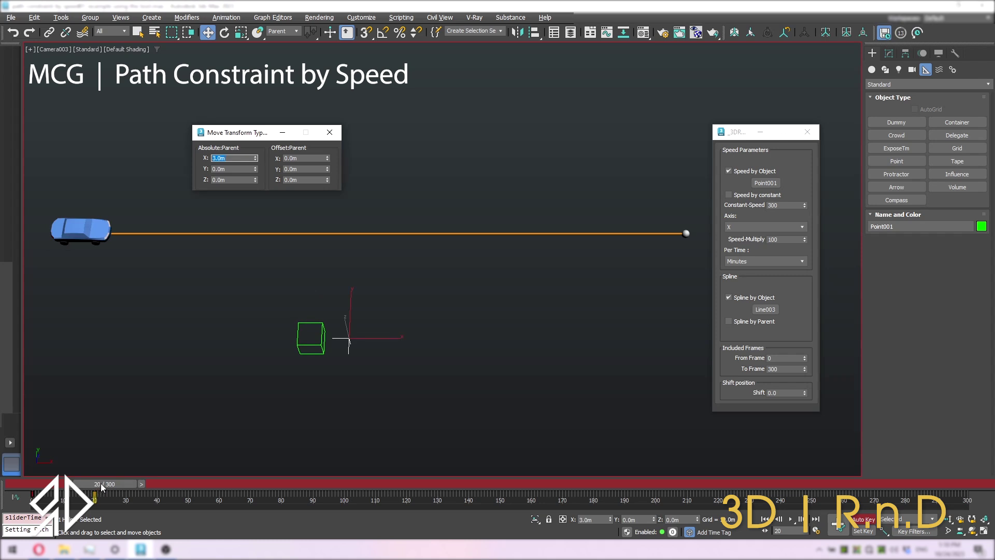
Key the Point helper's X position relative to the Dummy at 0 on frame 120
left_click_drag(102, 486, 408, 488)
key("w")
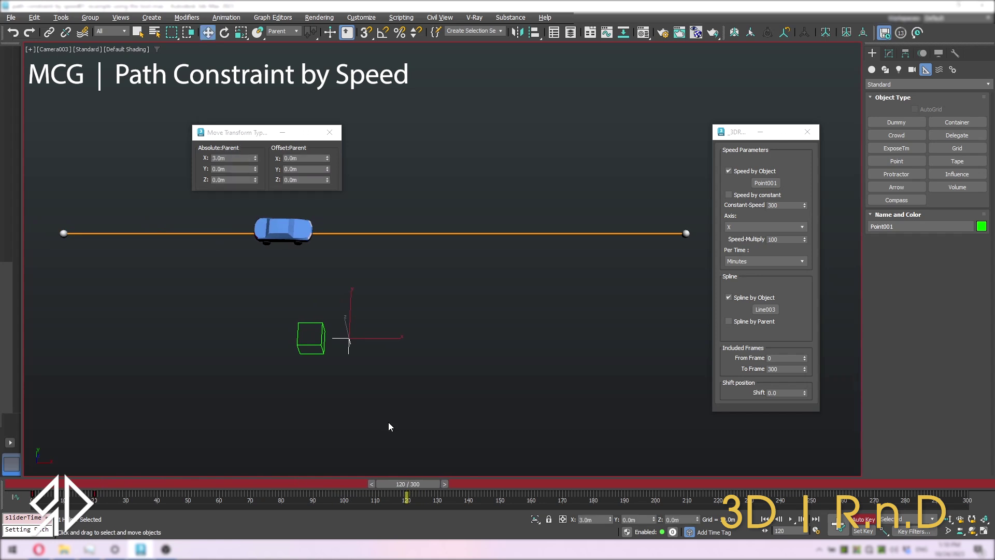
right_click(255, 161)
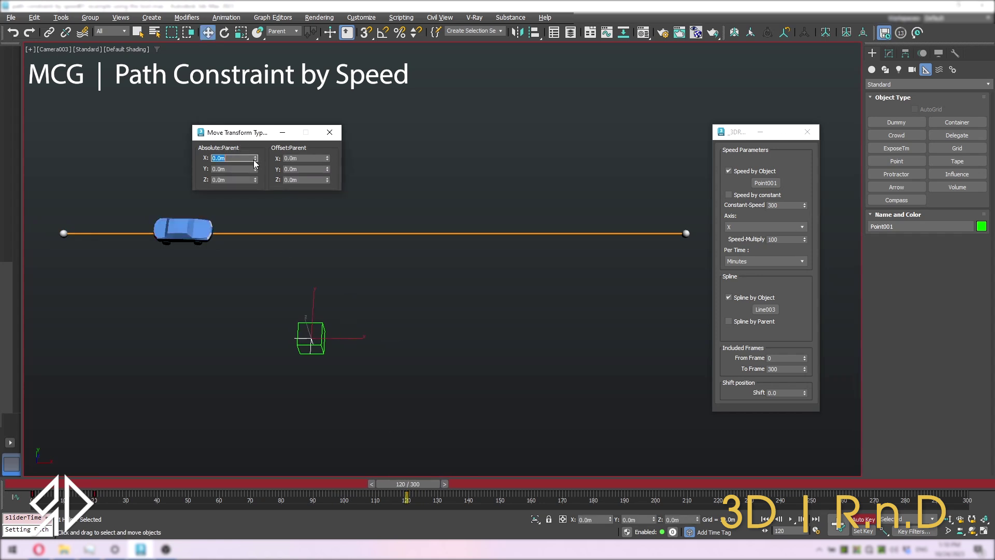
Copy the Point helper's frame 20 key to frame 100 and its frame 120 key to frame 140
left_click(94, 493)
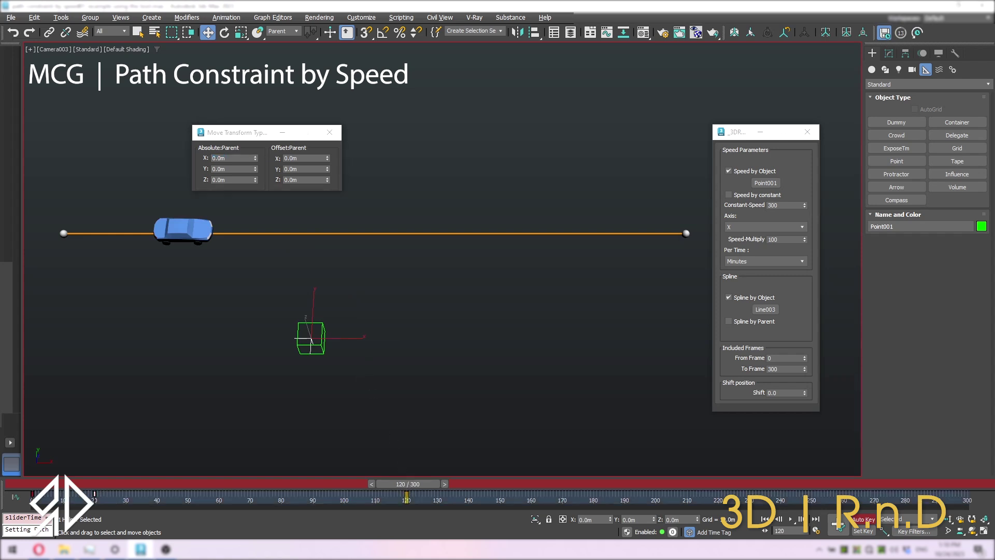
left_click_drag(94, 493, 344, 517, "shift")
left_click_drag(403, 483, 451, 470)
key("w")
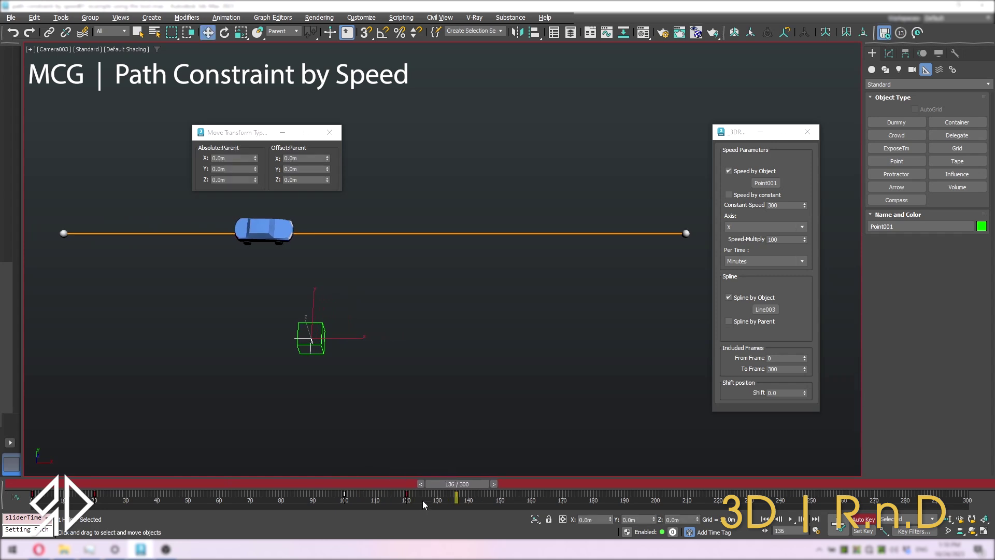
left_click_drag(344, 495, 468, 497, "shift")
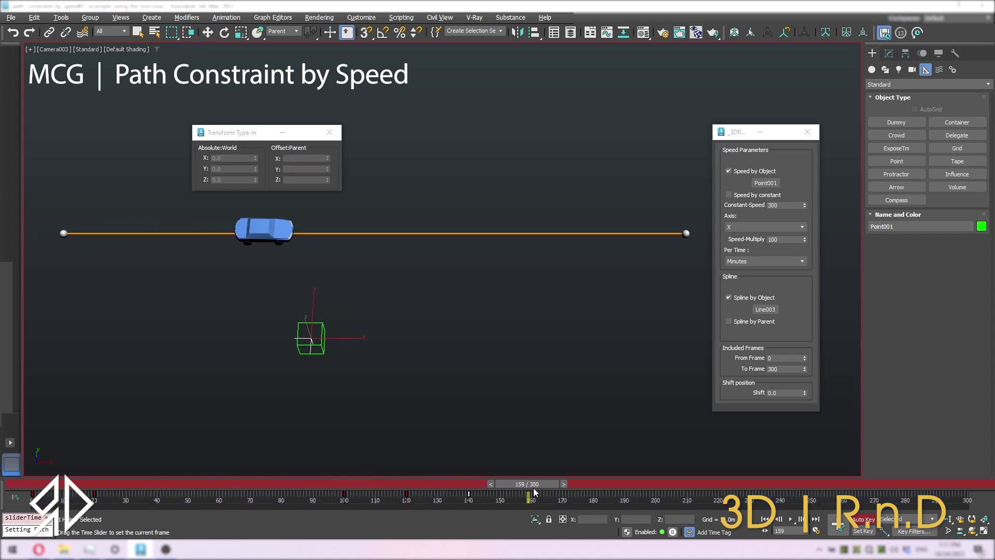
Key the Point helper's X position at 9 m on frame 160, and play the animation from frame 0
left_click(258, 163)
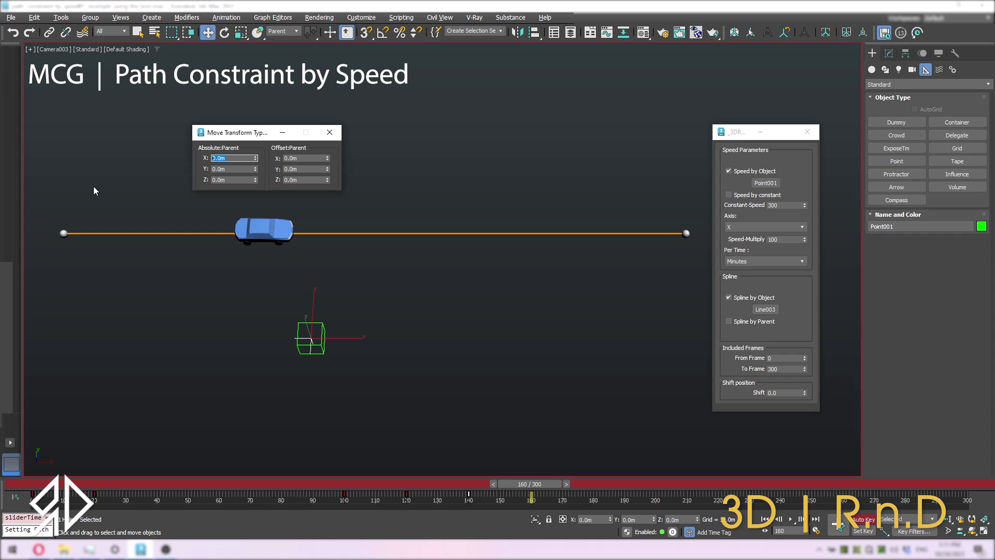
type("9")
key("Return")
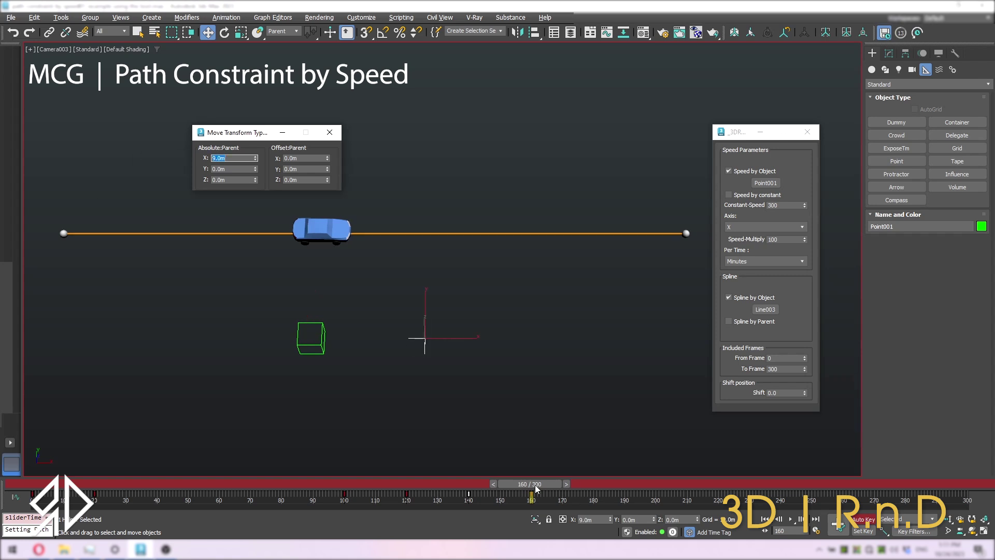
left_click_drag(536, 488, 47, 488)
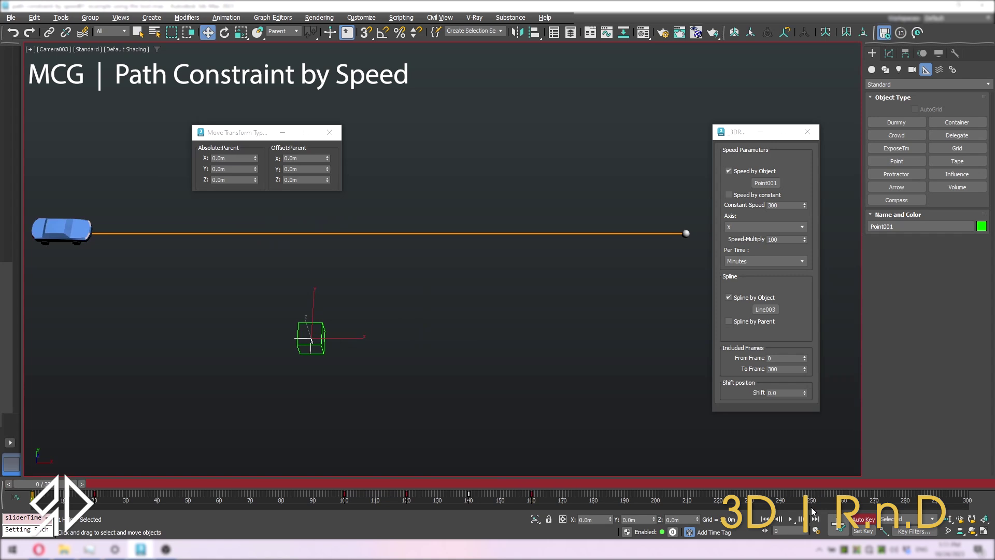
left_click(790, 520)
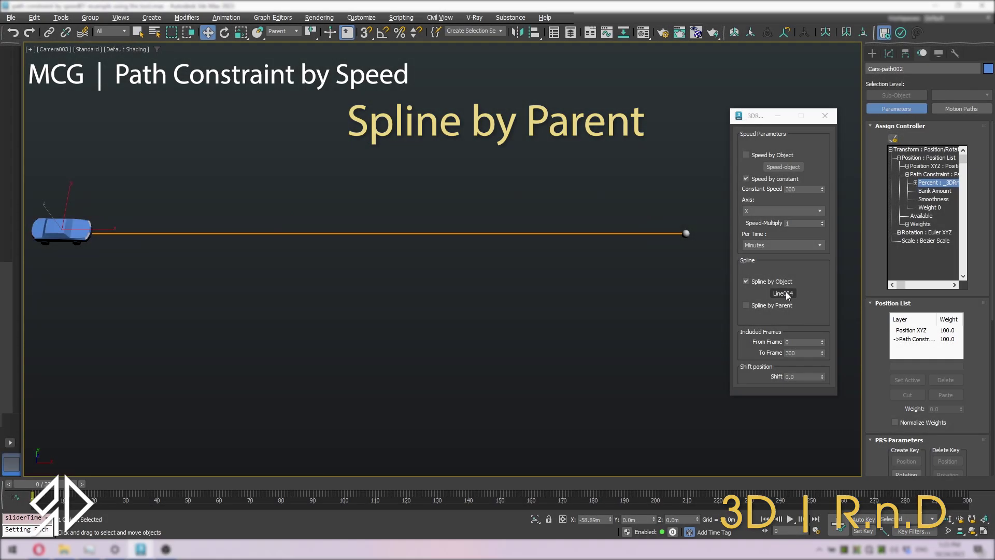
Link the car to the orange line, switch its path source to Spline by Parent, and scrub the timeline to test the motion
left_click(49, 33)
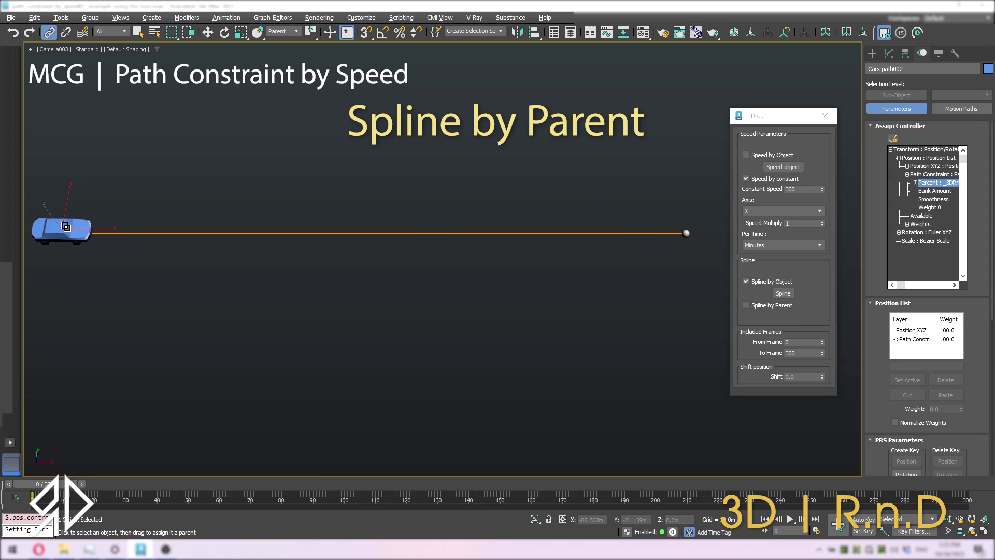
left_click_drag(91, 228, 169, 234)
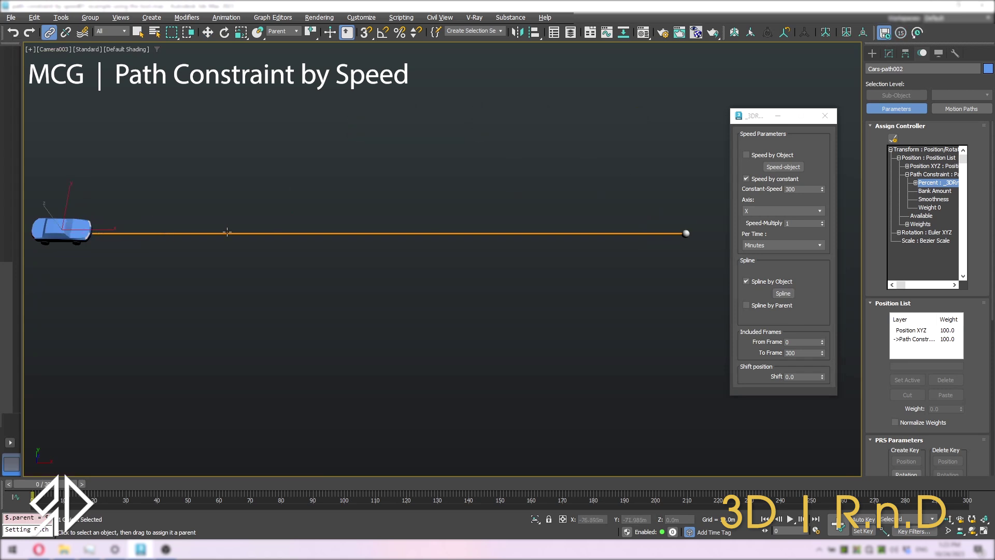
left_click(746, 306)
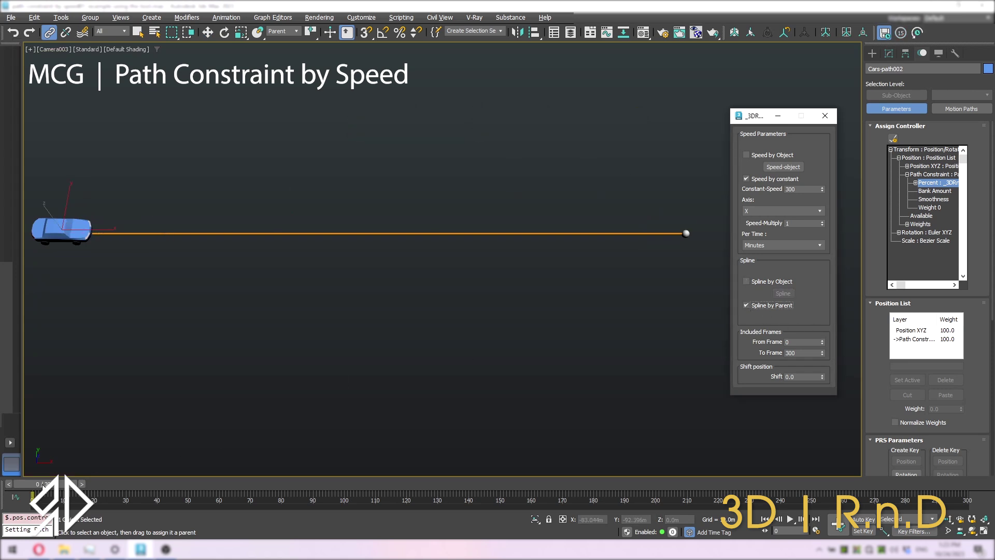
left_click_drag(45, 484, 32, 445)
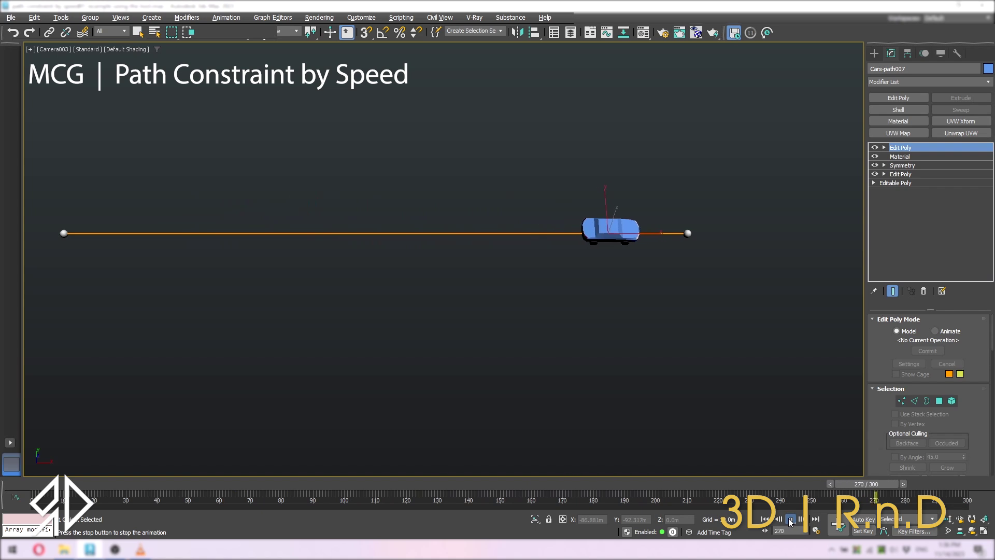
Stop the playback, return to frame 0, and collapse the car's position and rotation into keys over frames 0 to 300
left_click(789, 519)
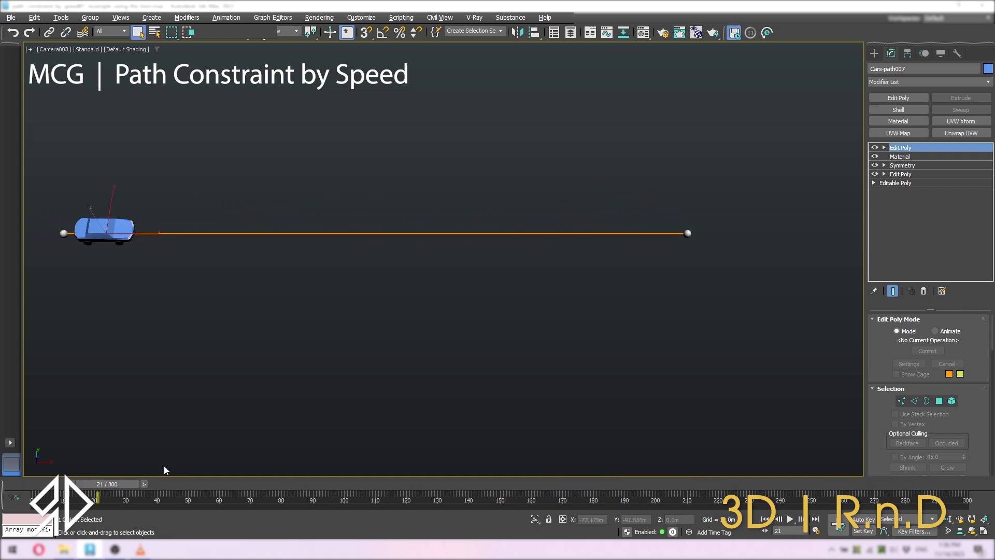
left_click_drag(118, 484, 37, 484)
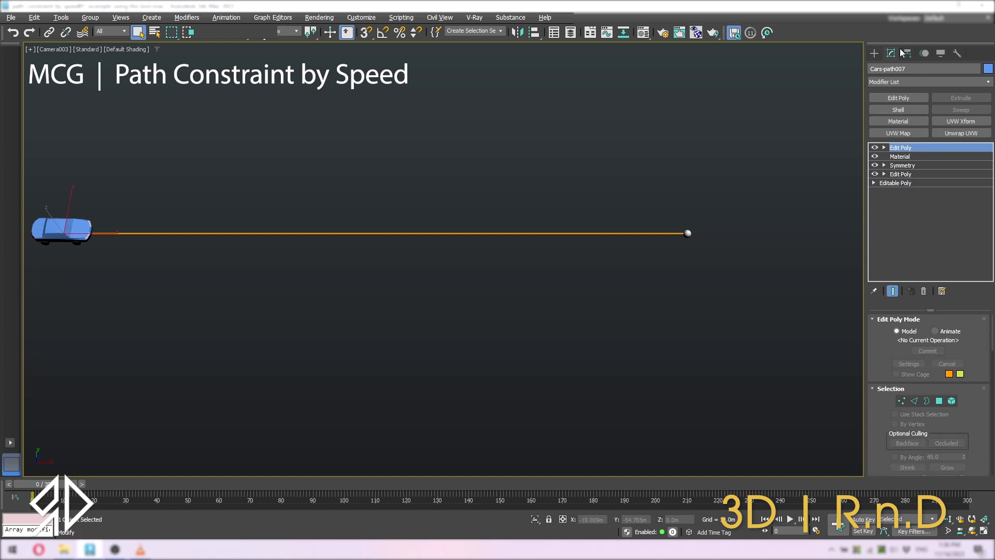
left_click(924, 53)
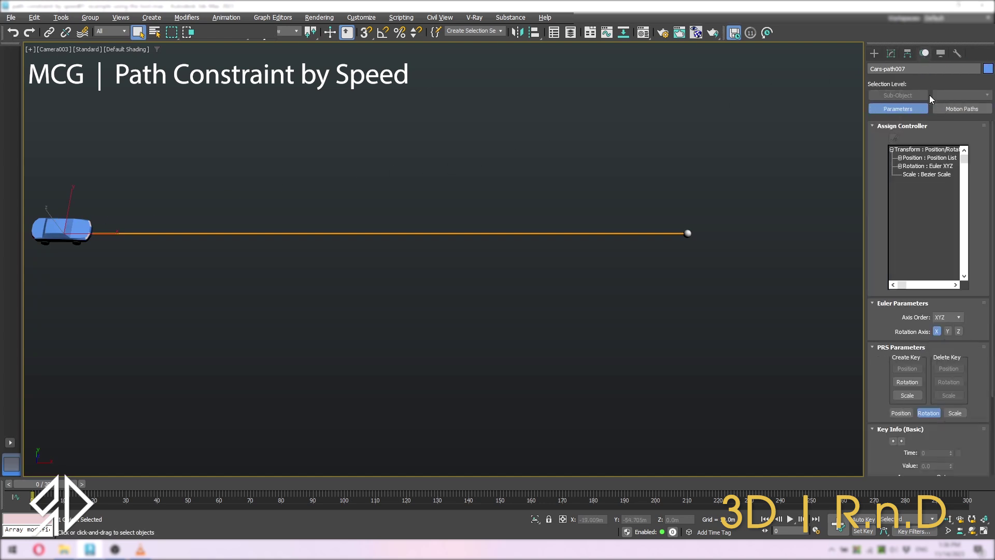
left_click(944, 110)
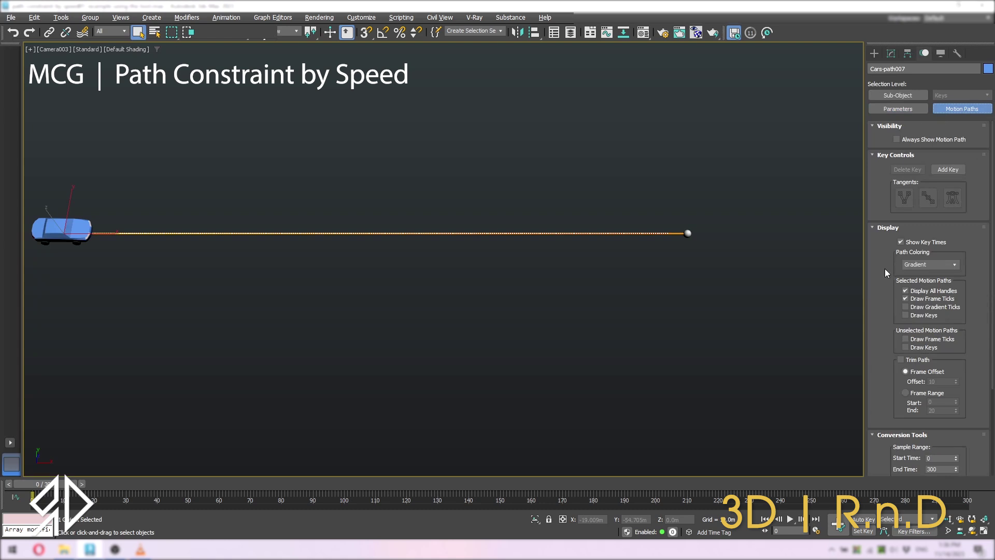
left_click_drag(885, 269, 890, 156)
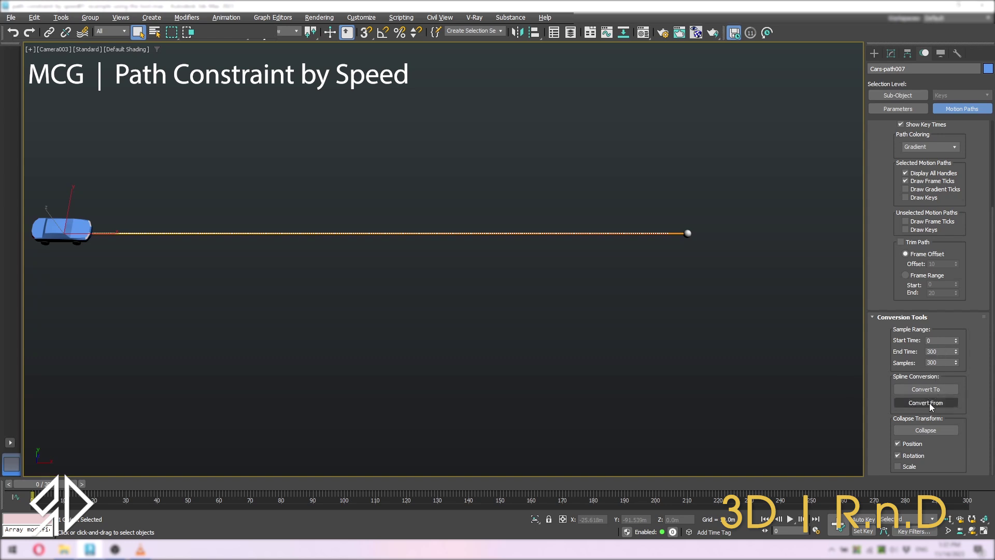
left_click(924, 432)
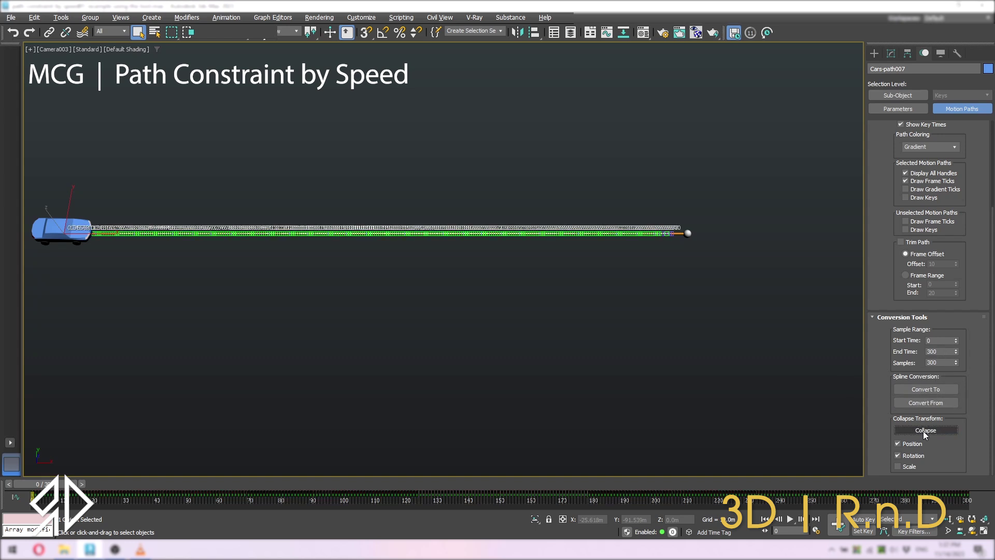
Examine the car's position and rotation axis controllers, and play the animation to check the collapsed motion
left_click(902, 109)
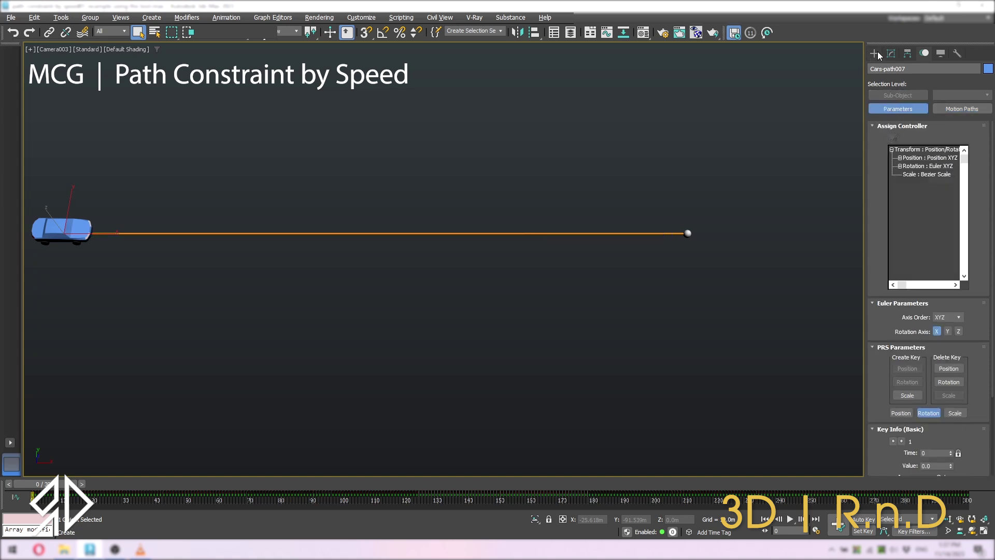
left_click(899, 158)
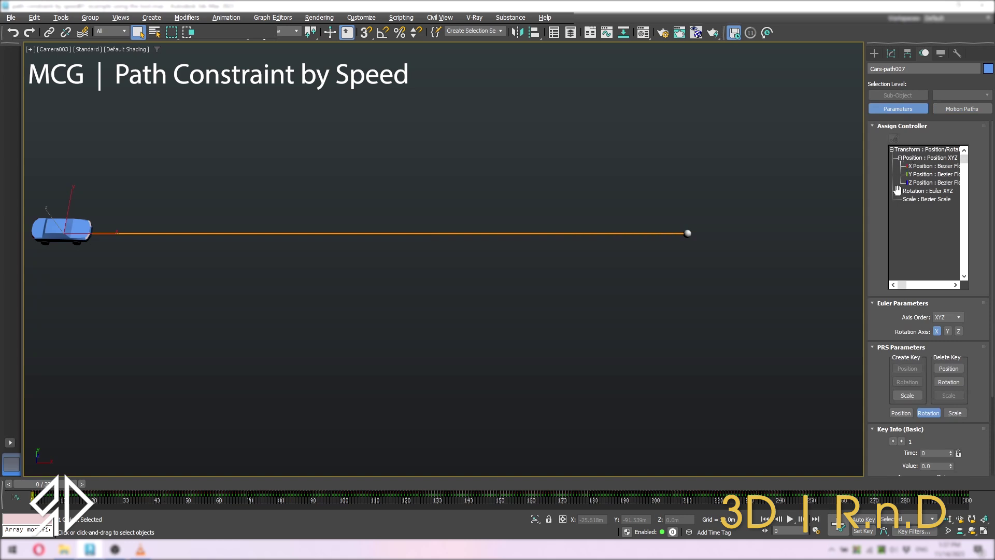
left_click(899, 191)
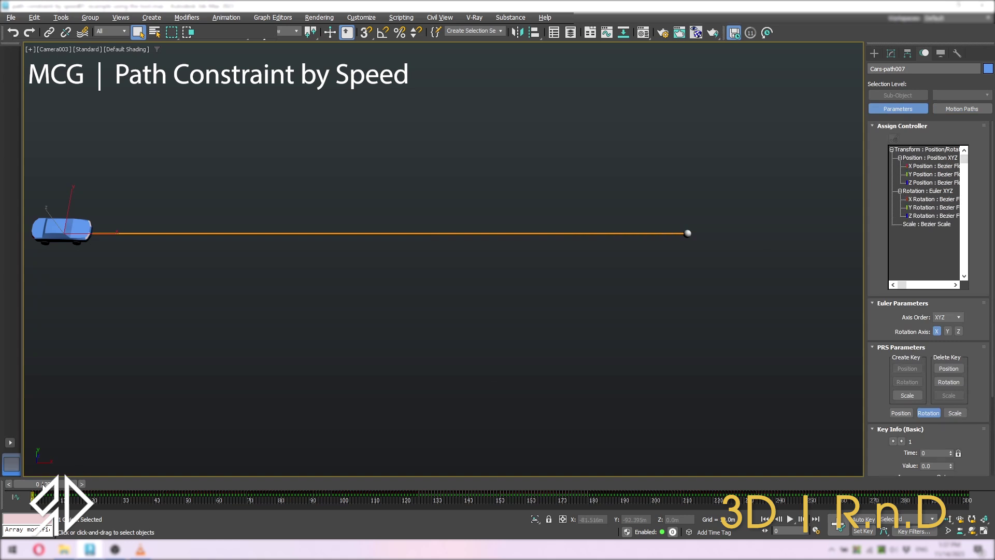
left_click(791, 519)
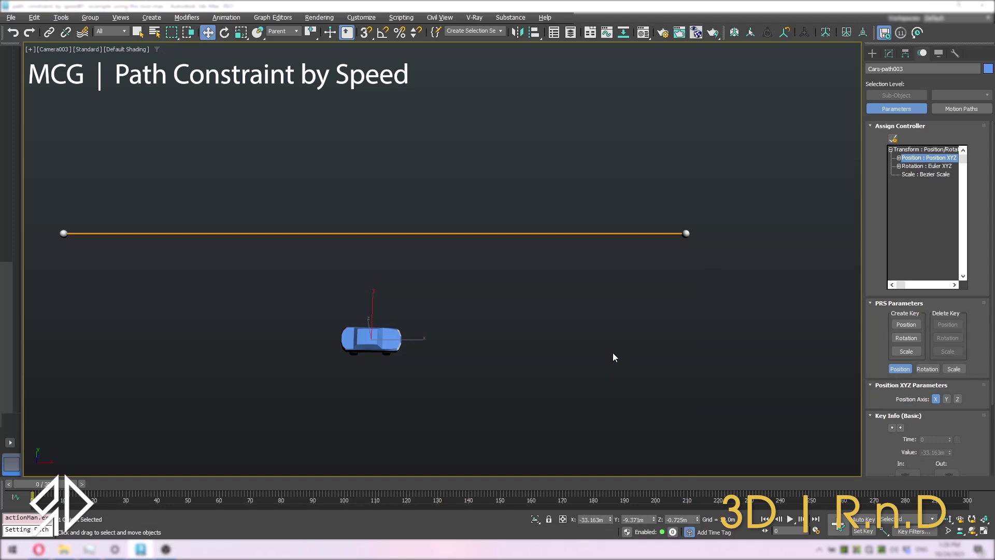
Run the companion script 3dRnD_Constraints_by_Speed.ms and move its Path Constraints by Speed dialog clear of the car and line
left_click(408, 20)
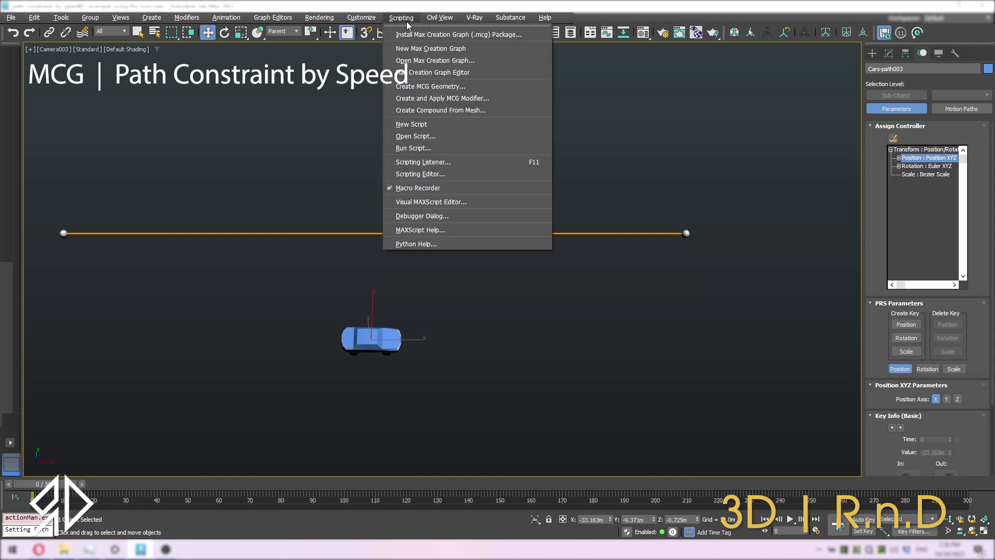
left_click(417, 149)
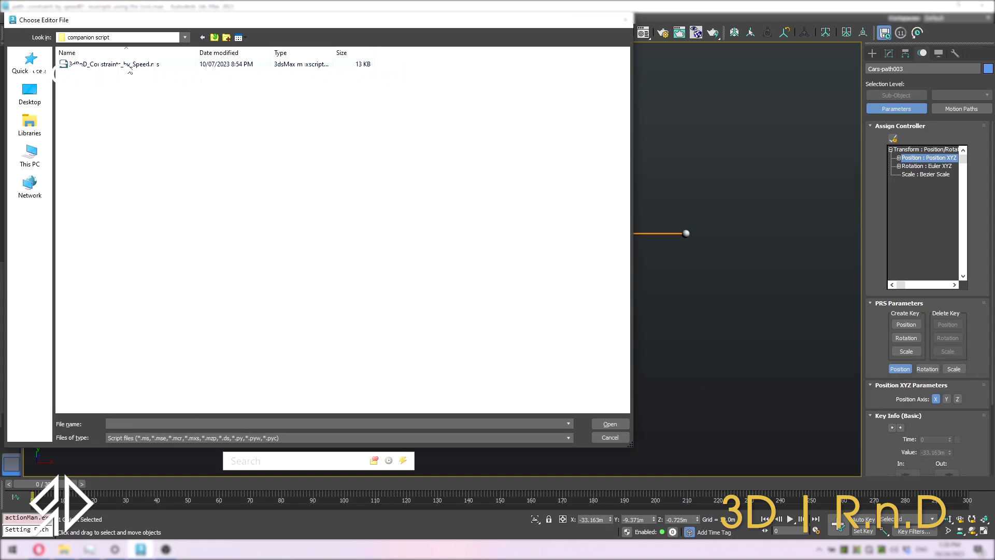
left_click(129, 66)
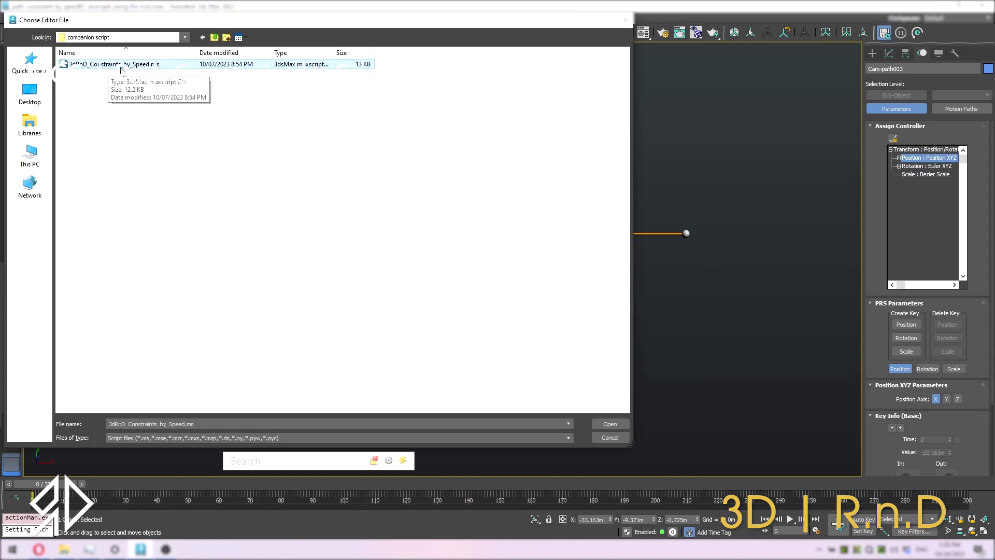
left_click(613, 423)
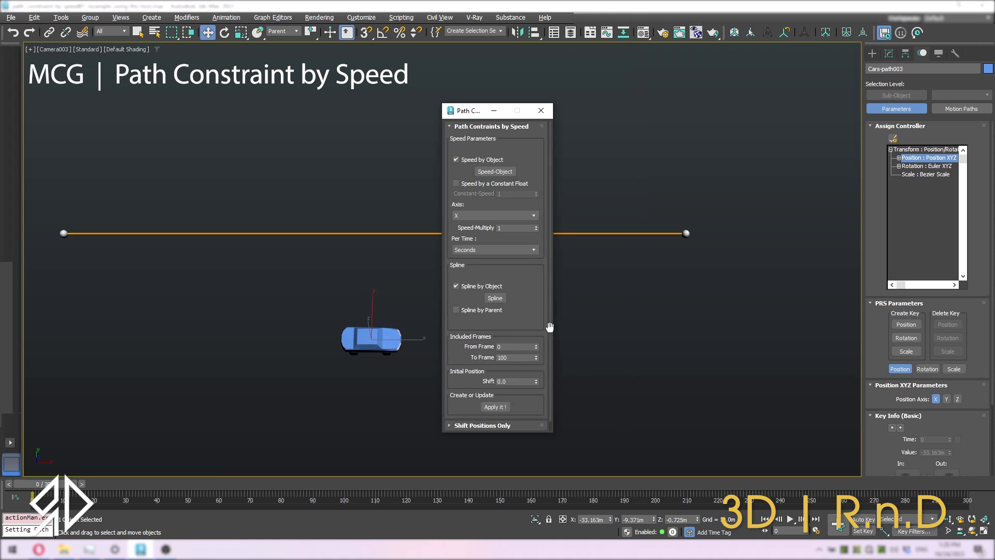
left_click_drag(464, 113, 752, 81)
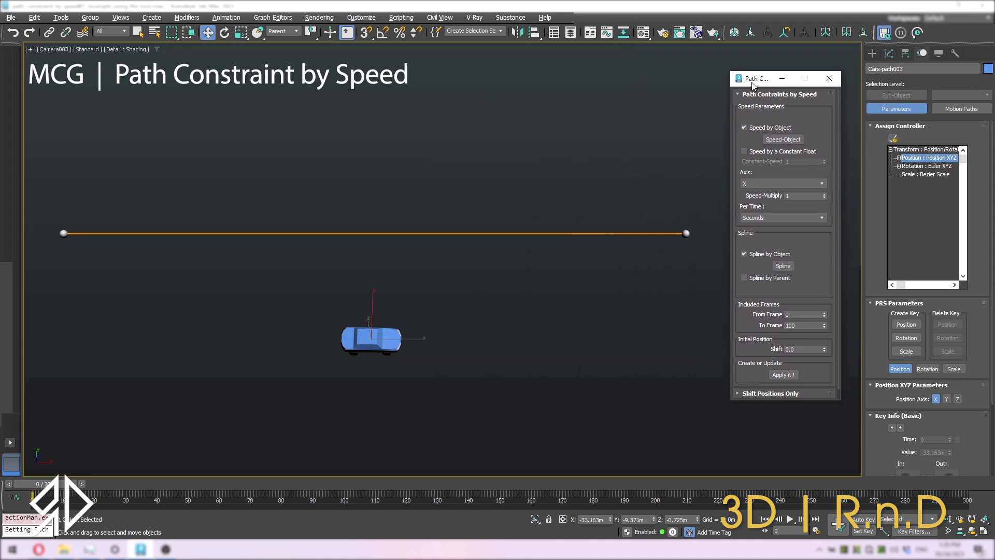
Set the script to a constant speed of 300 per minute and pick the orange line as its spline
left_click(746, 152)
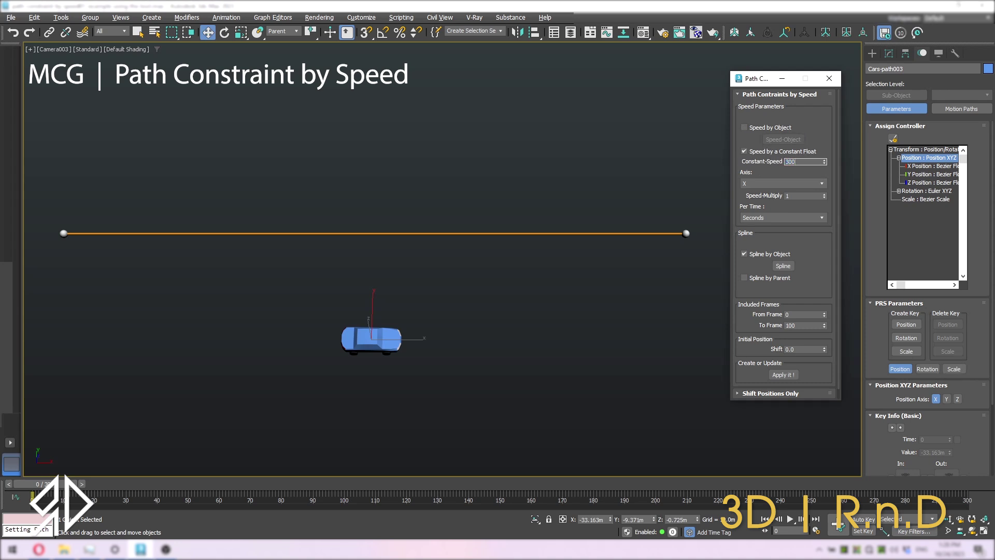
left_click(796, 216)
left_click(769, 231)
left_click(783, 266)
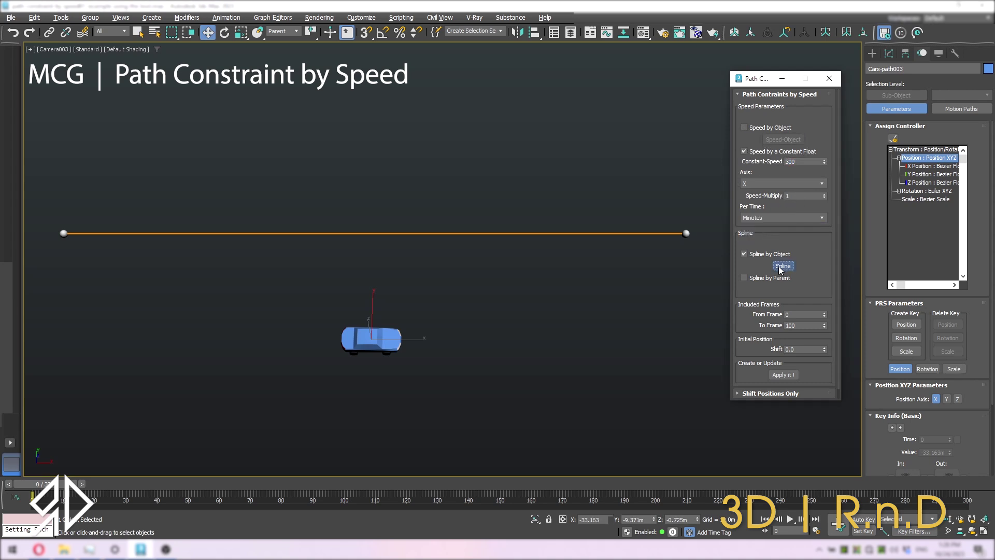
left_click(648, 233)
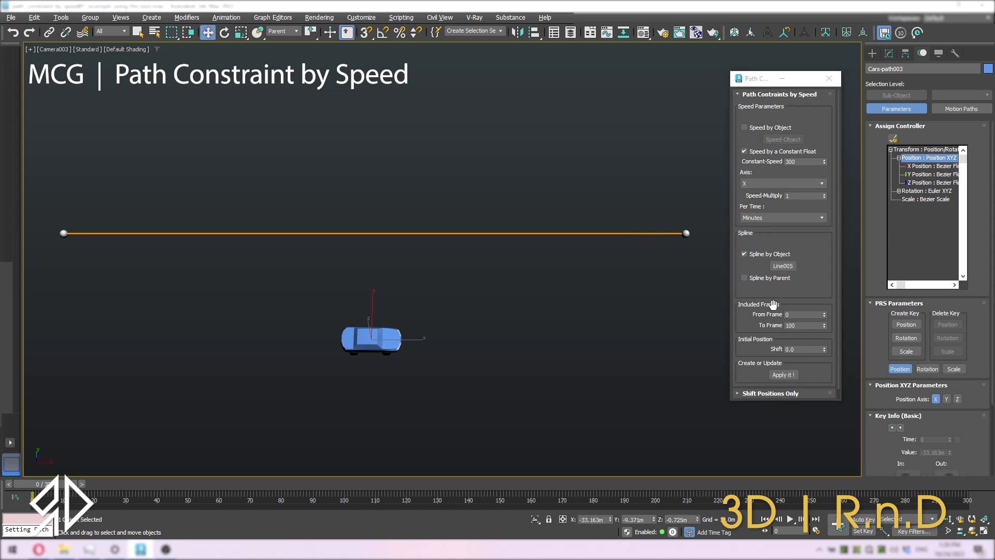
Set the included frames to end at 300, apply the constraint to the car, and scrub the timeline to test it
double_click(796, 328)
type("3")
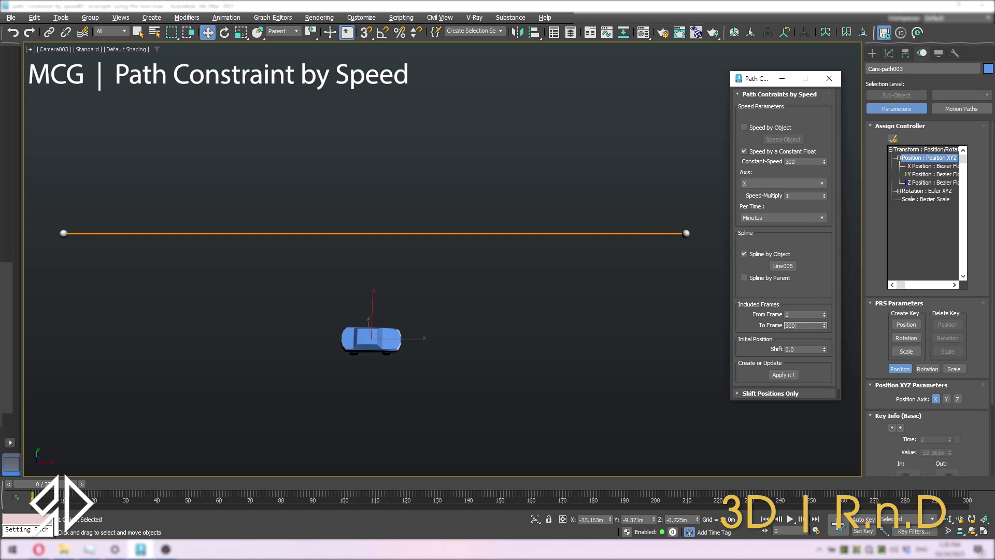
left_click(789, 378)
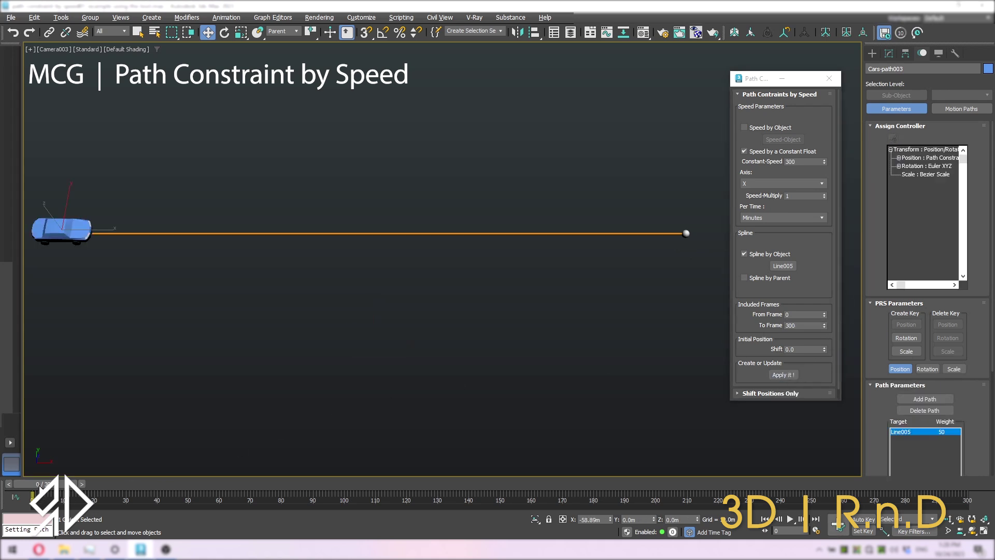
left_click_drag(41, 487, 78, 467)
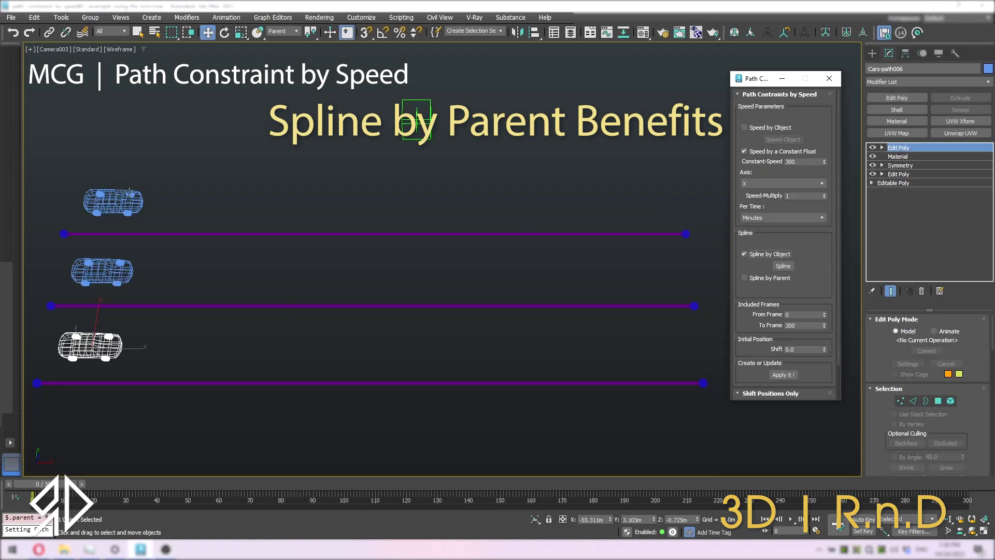
Show the viewport shaded and link each of the three cars to the orange line just below it
key("F3")
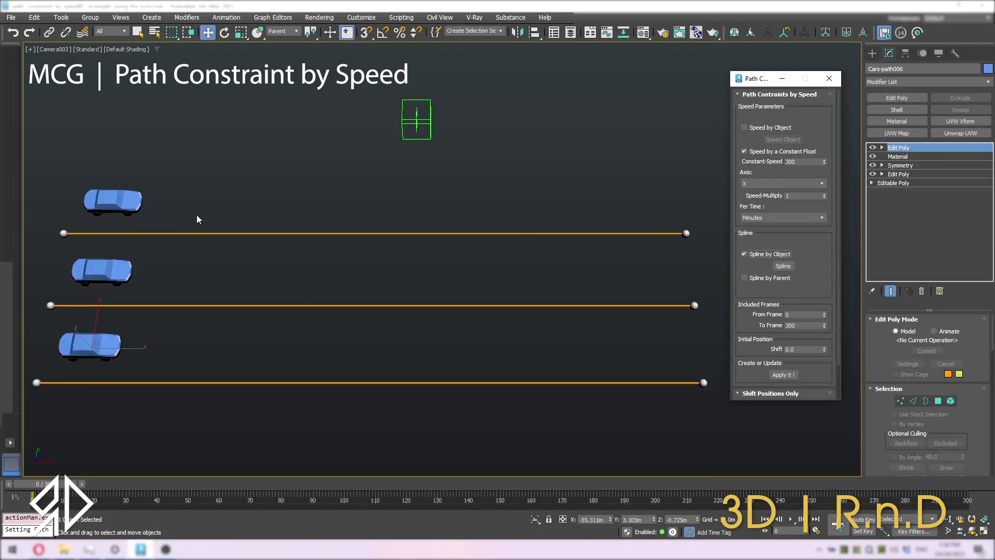
left_click(293, 193)
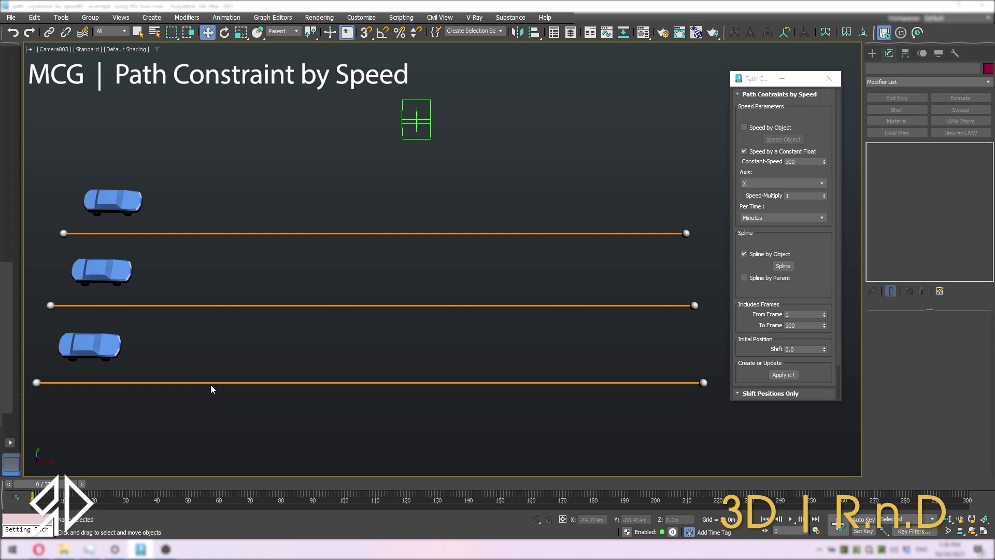
left_click(49, 33)
left_click_drag(138, 204, 175, 226)
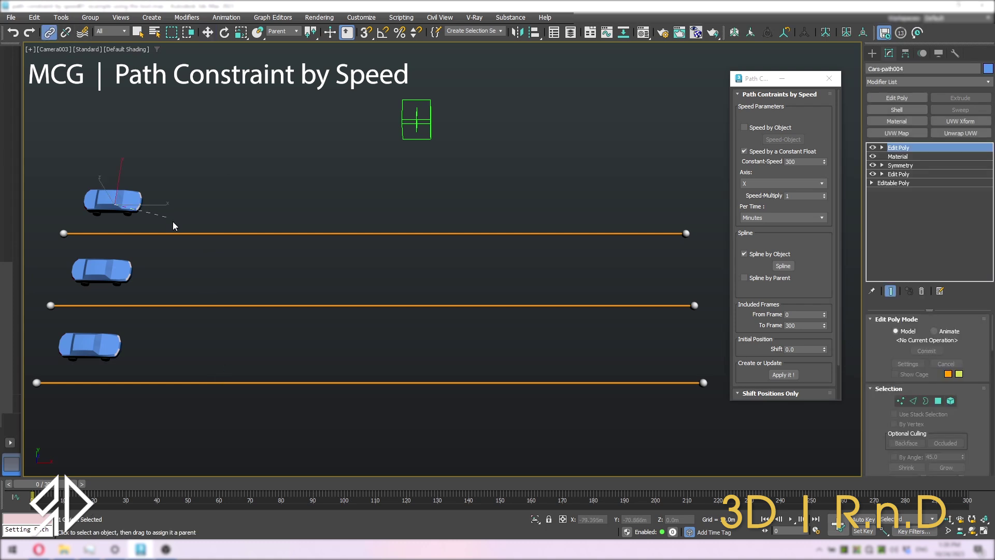
left_click_drag(104, 269, 160, 305)
left_click_drag(122, 361, 147, 386)
Drive the speed by the green point helper with a multiplier of 100, and switch the path source to Spline by Parent
left_click(744, 127)
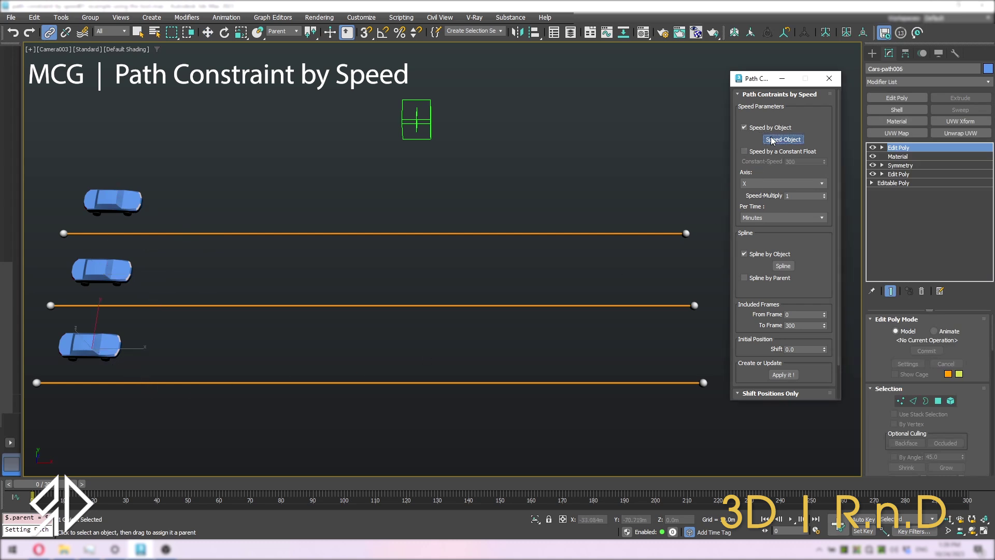
left_click(783, 139)
left_click(417, 132)
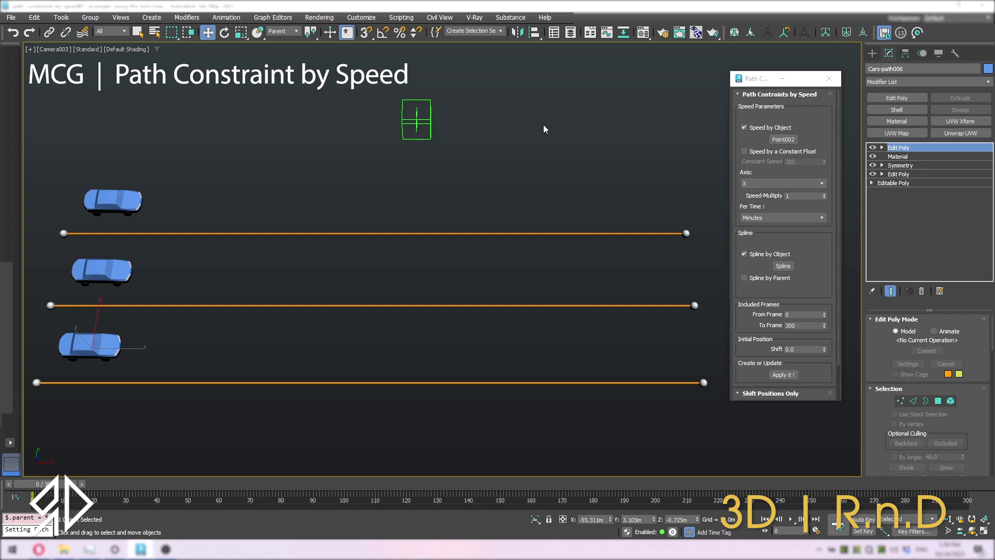
left_click(798, 195)
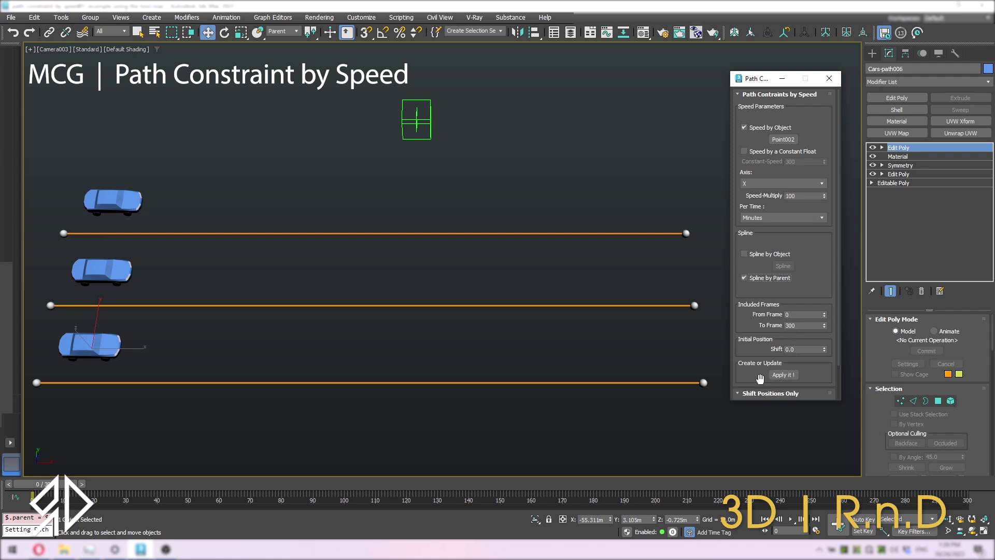
Apply the constraint to all three cars together, play the animation to check it, and return to frame 0
left_click(109, 210)
left_click(106, 267, "ctrl")
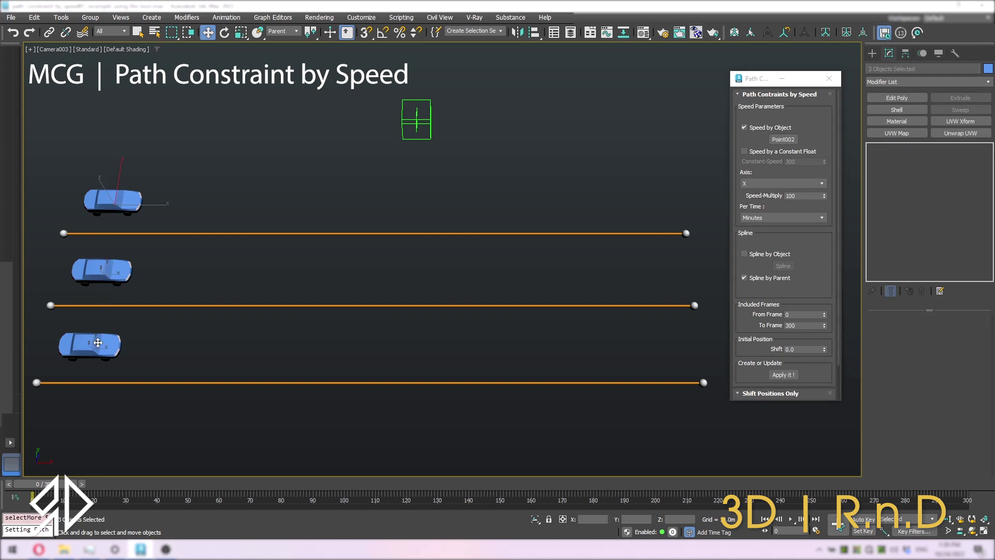
left_click(787, 377)
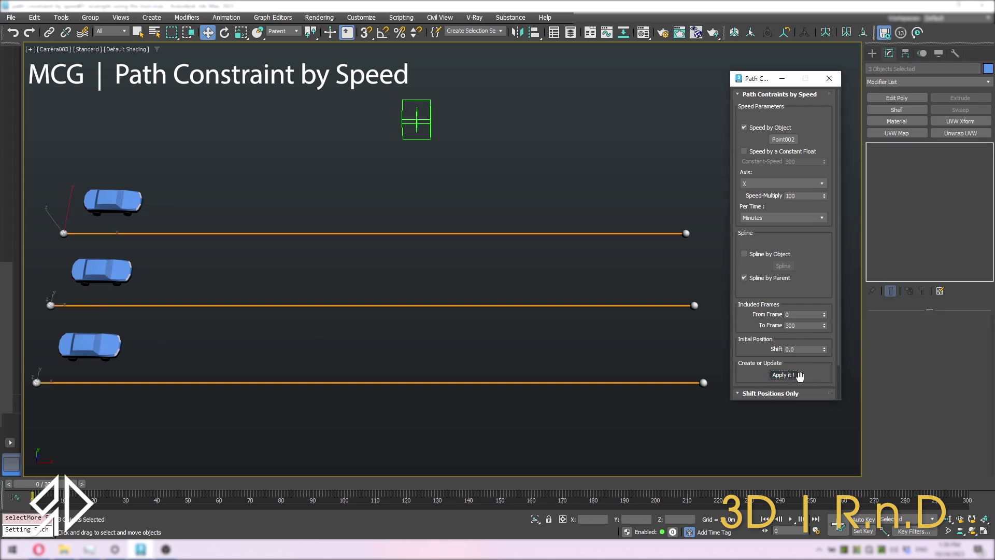
left_click(790, 520)
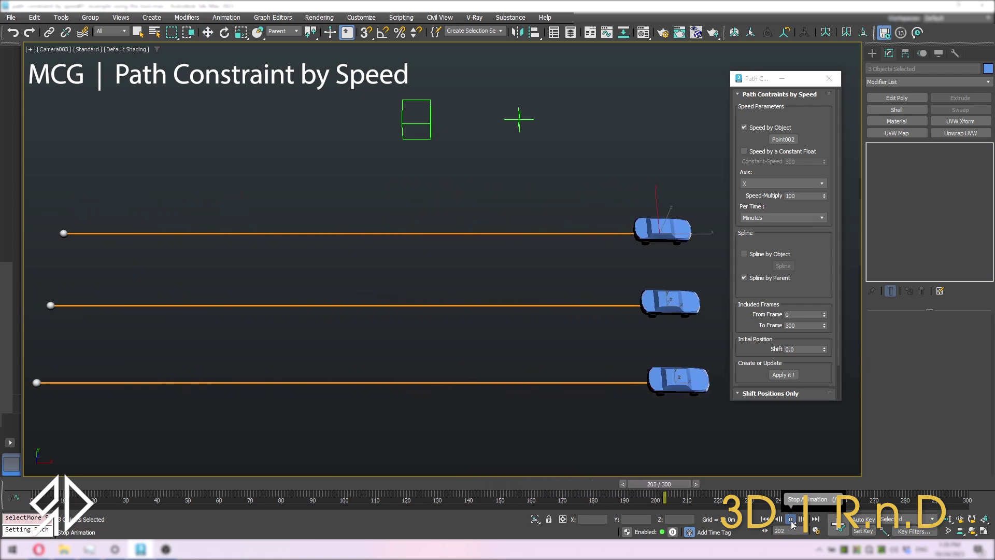
left_click(791, 520)
key("Home")
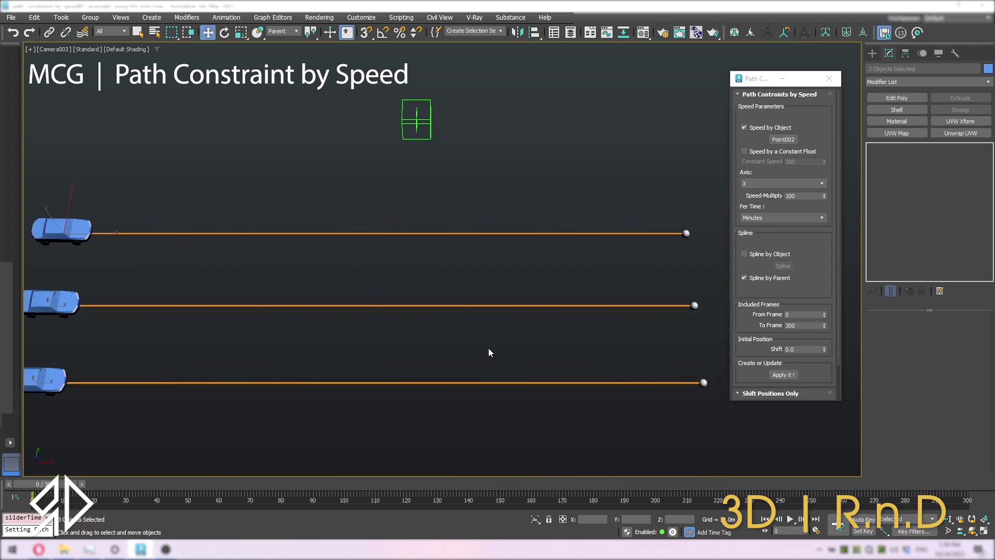
Update only the shift position of the car on the uppermost line to 0.5
scroll(742, 342, "down", 2)
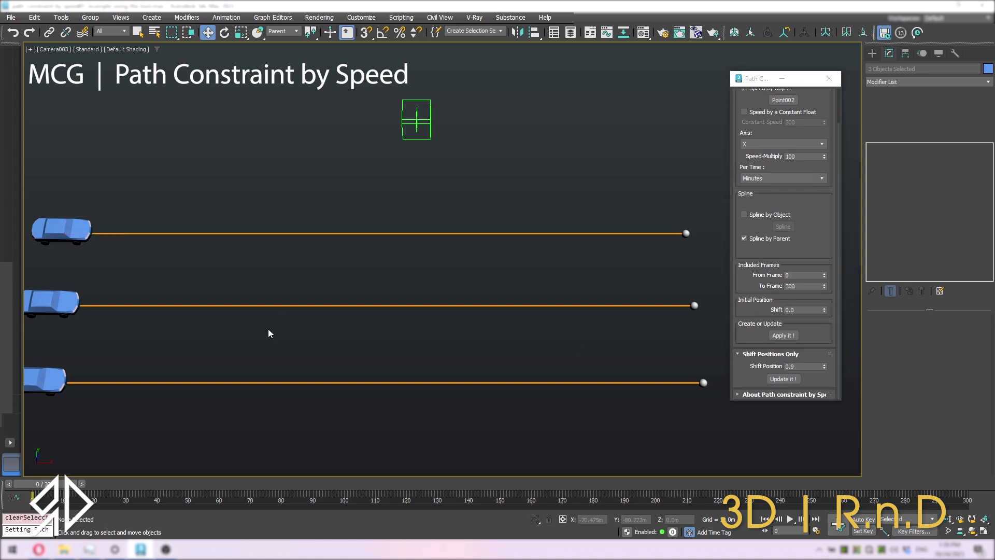
left_click(64, 230)
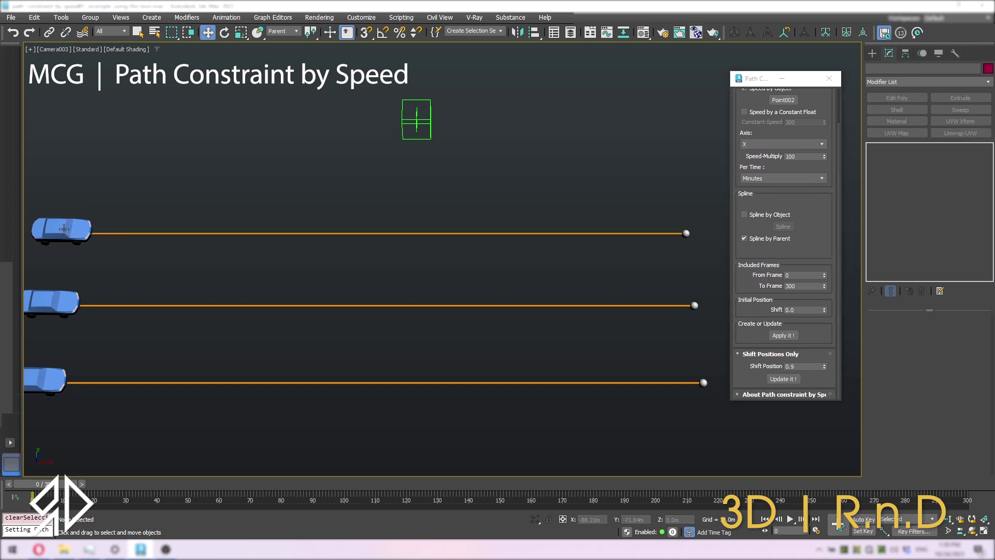
double_click(805, 368)
type(".5")
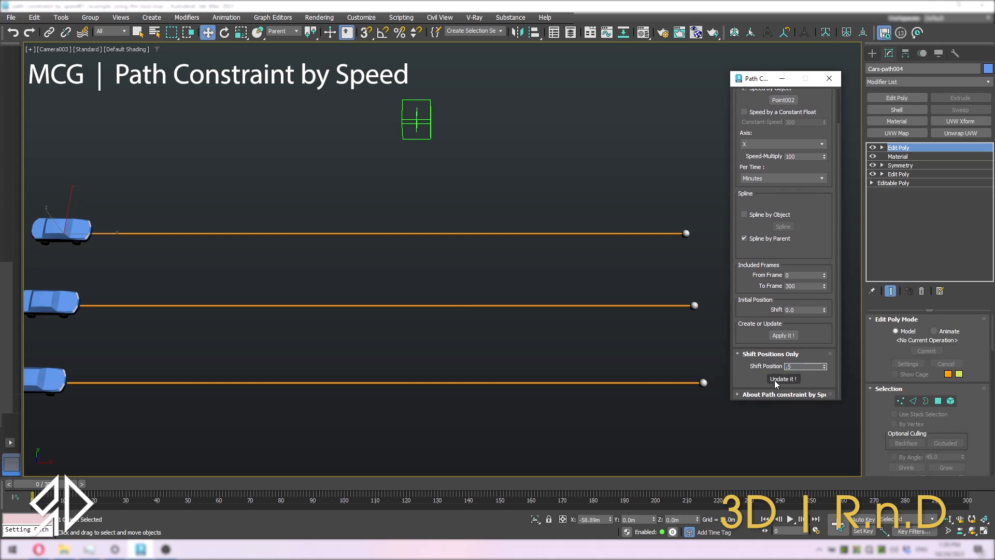
left_click(770, 383)
left_click(343, 297)
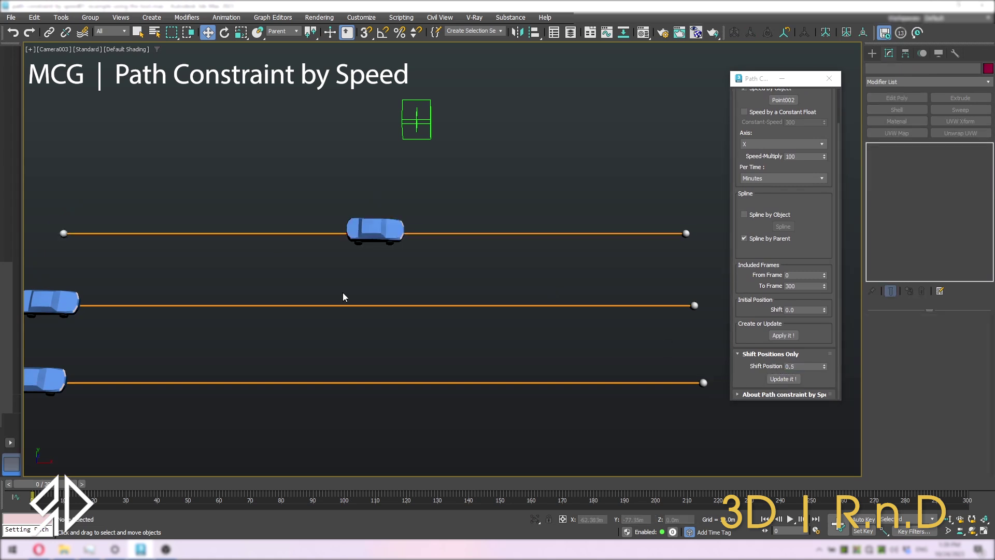
Update the shift position of the car on the middle line to 0.2 and play the animation
left_click(48, 302)
double_click(807, 368)
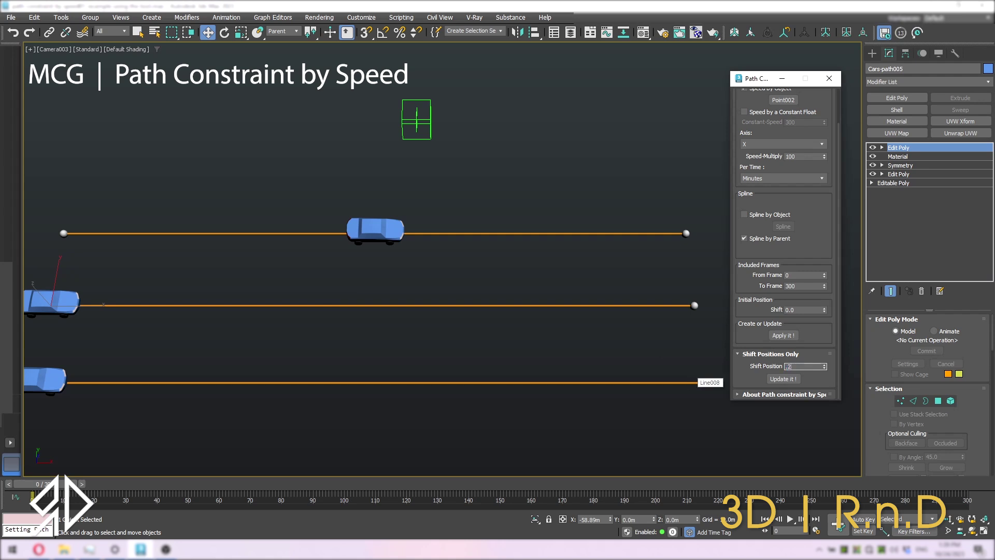
type(".2")
left_click(783, 379)
left_click(275, 350)
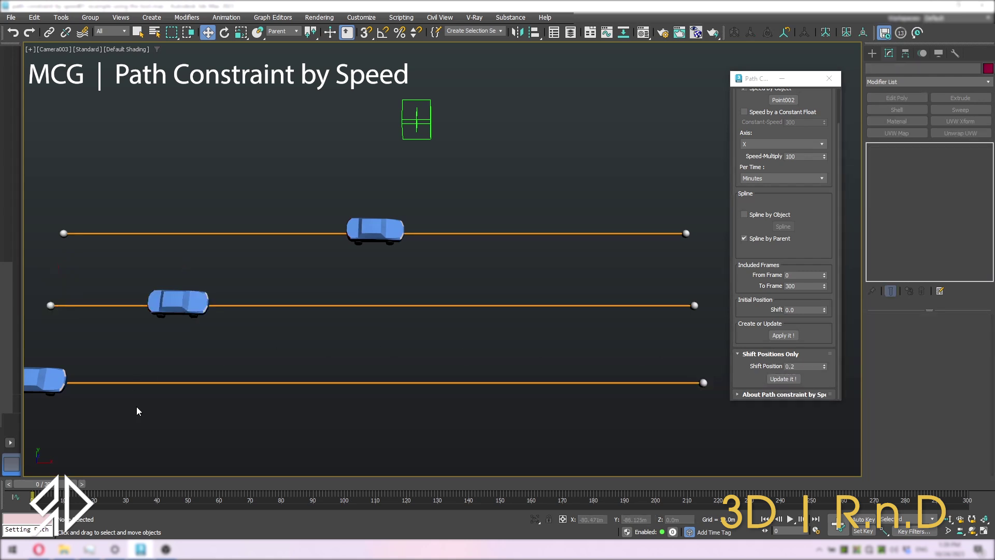
left_click(794, 520)
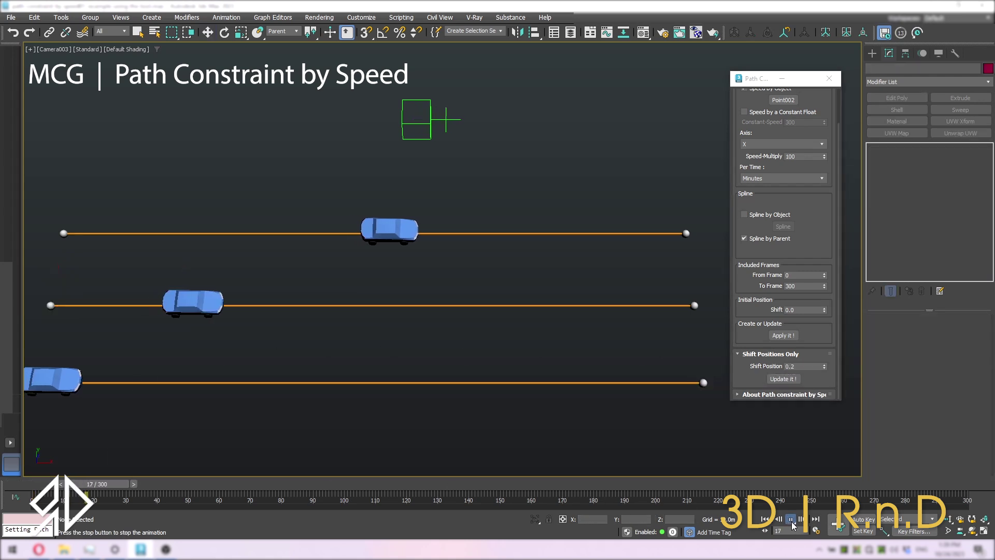